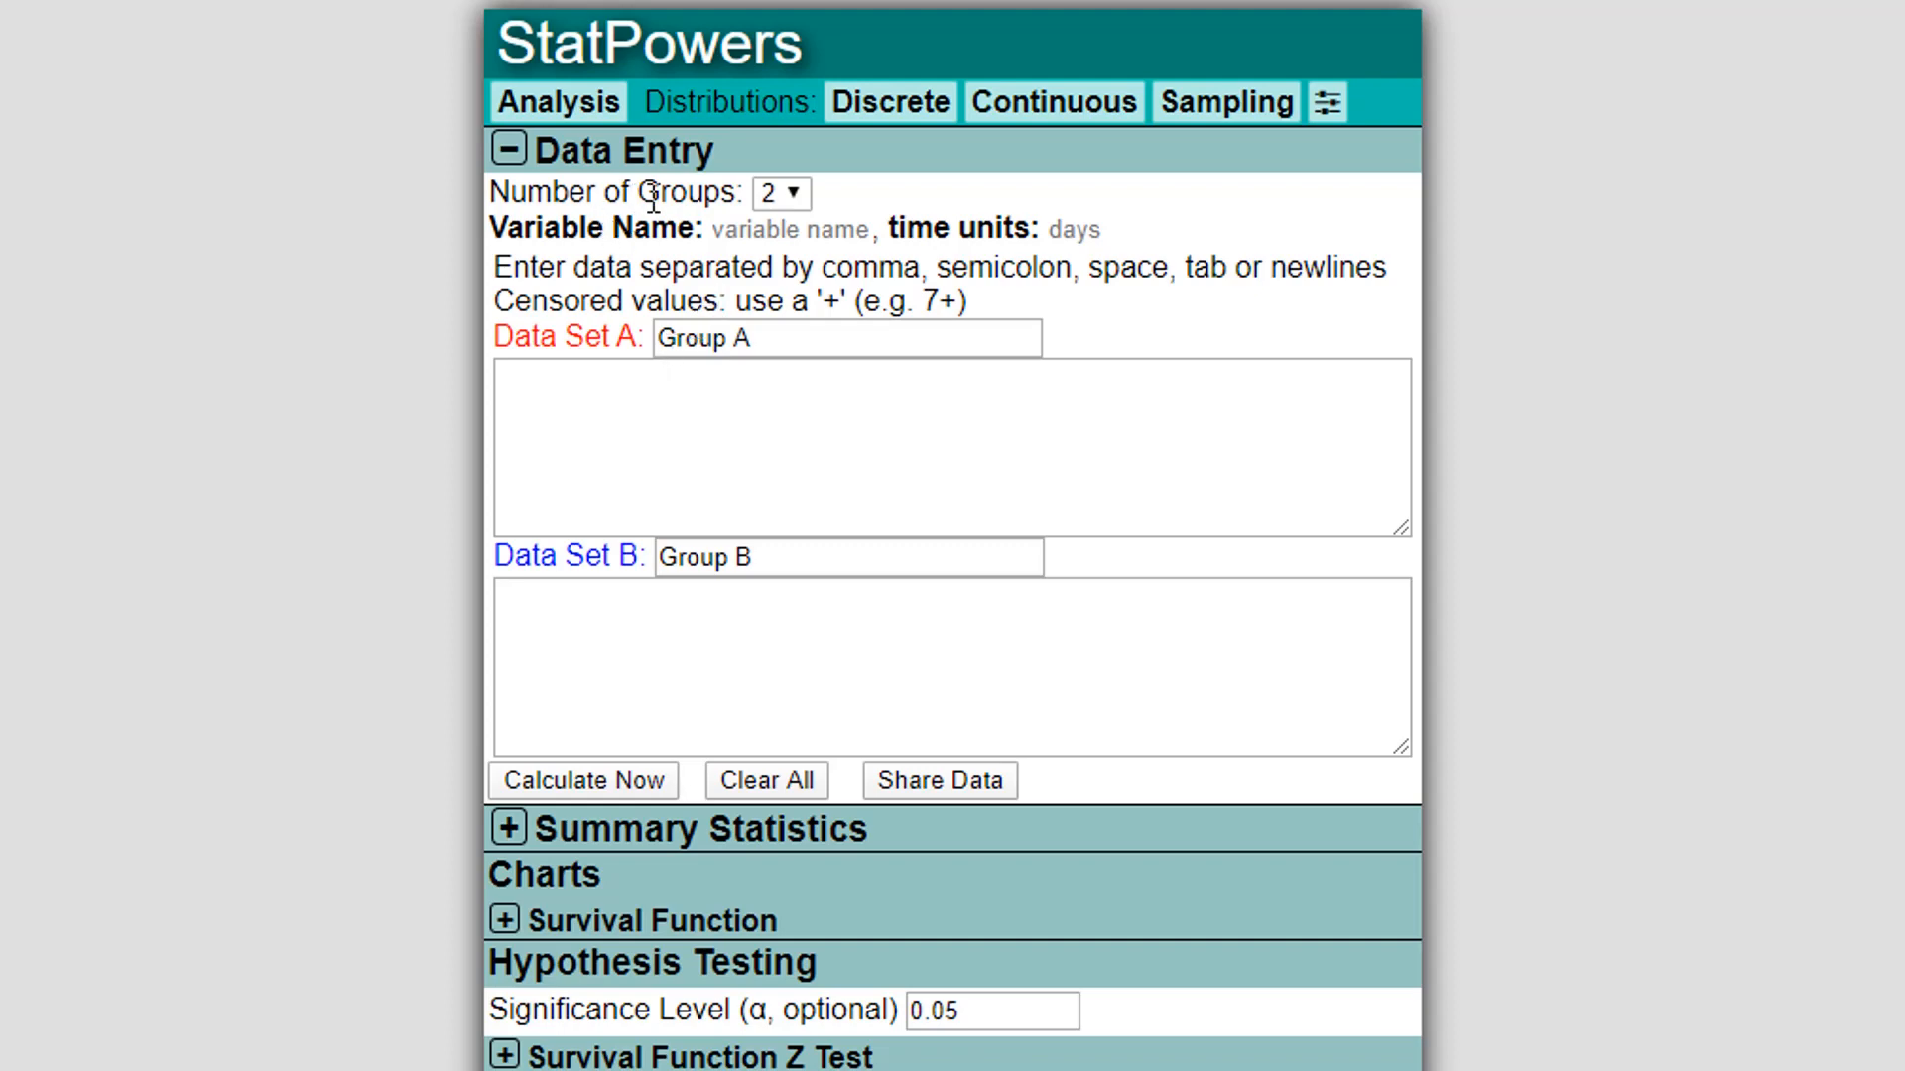
- Set the number of groups to 1 and enter Group A's survival times: 5, 12, 16, 1, 17, 15, 10+, 9+, 25, 30+
{"action": "left_click", "coordinate": [774, 195]}
{"action": "left_click", "coordinate": [768, 232]}
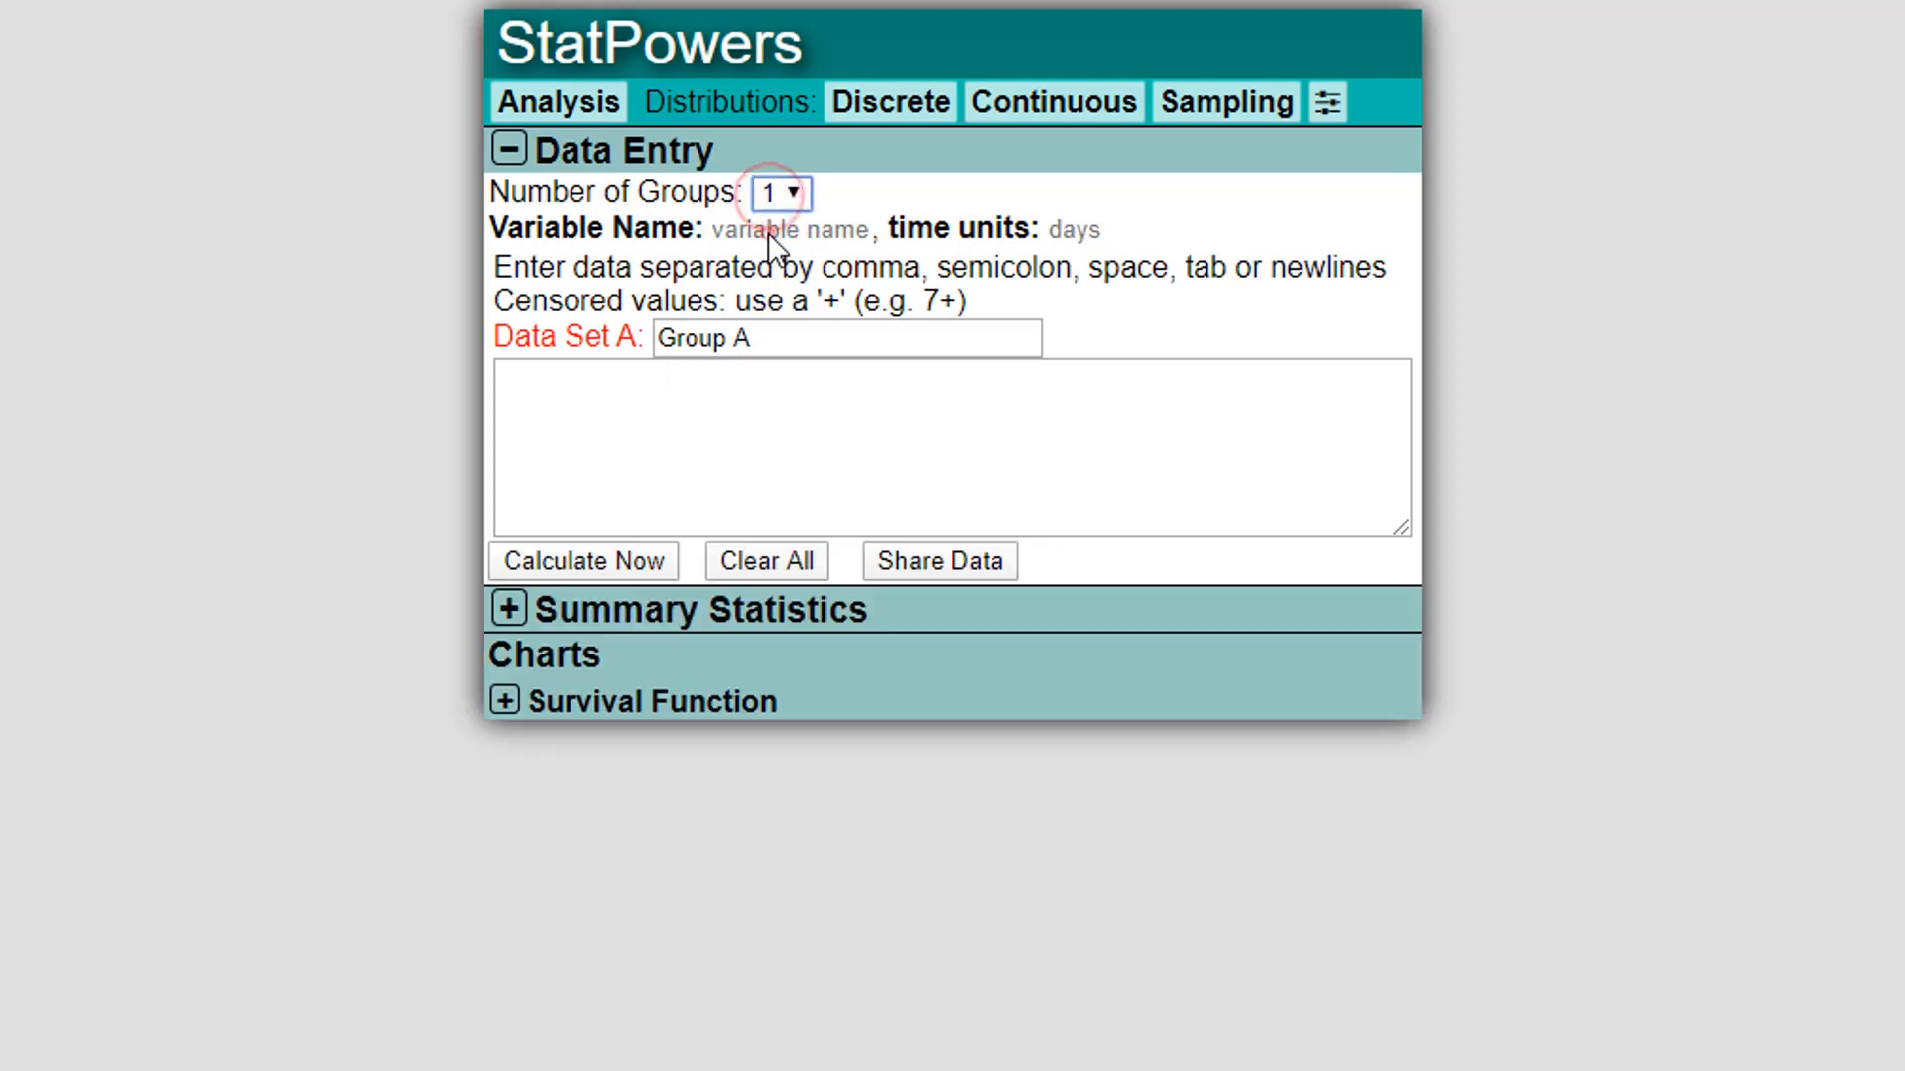
{"action": "left_click", "coordinate": [1111, 443]}
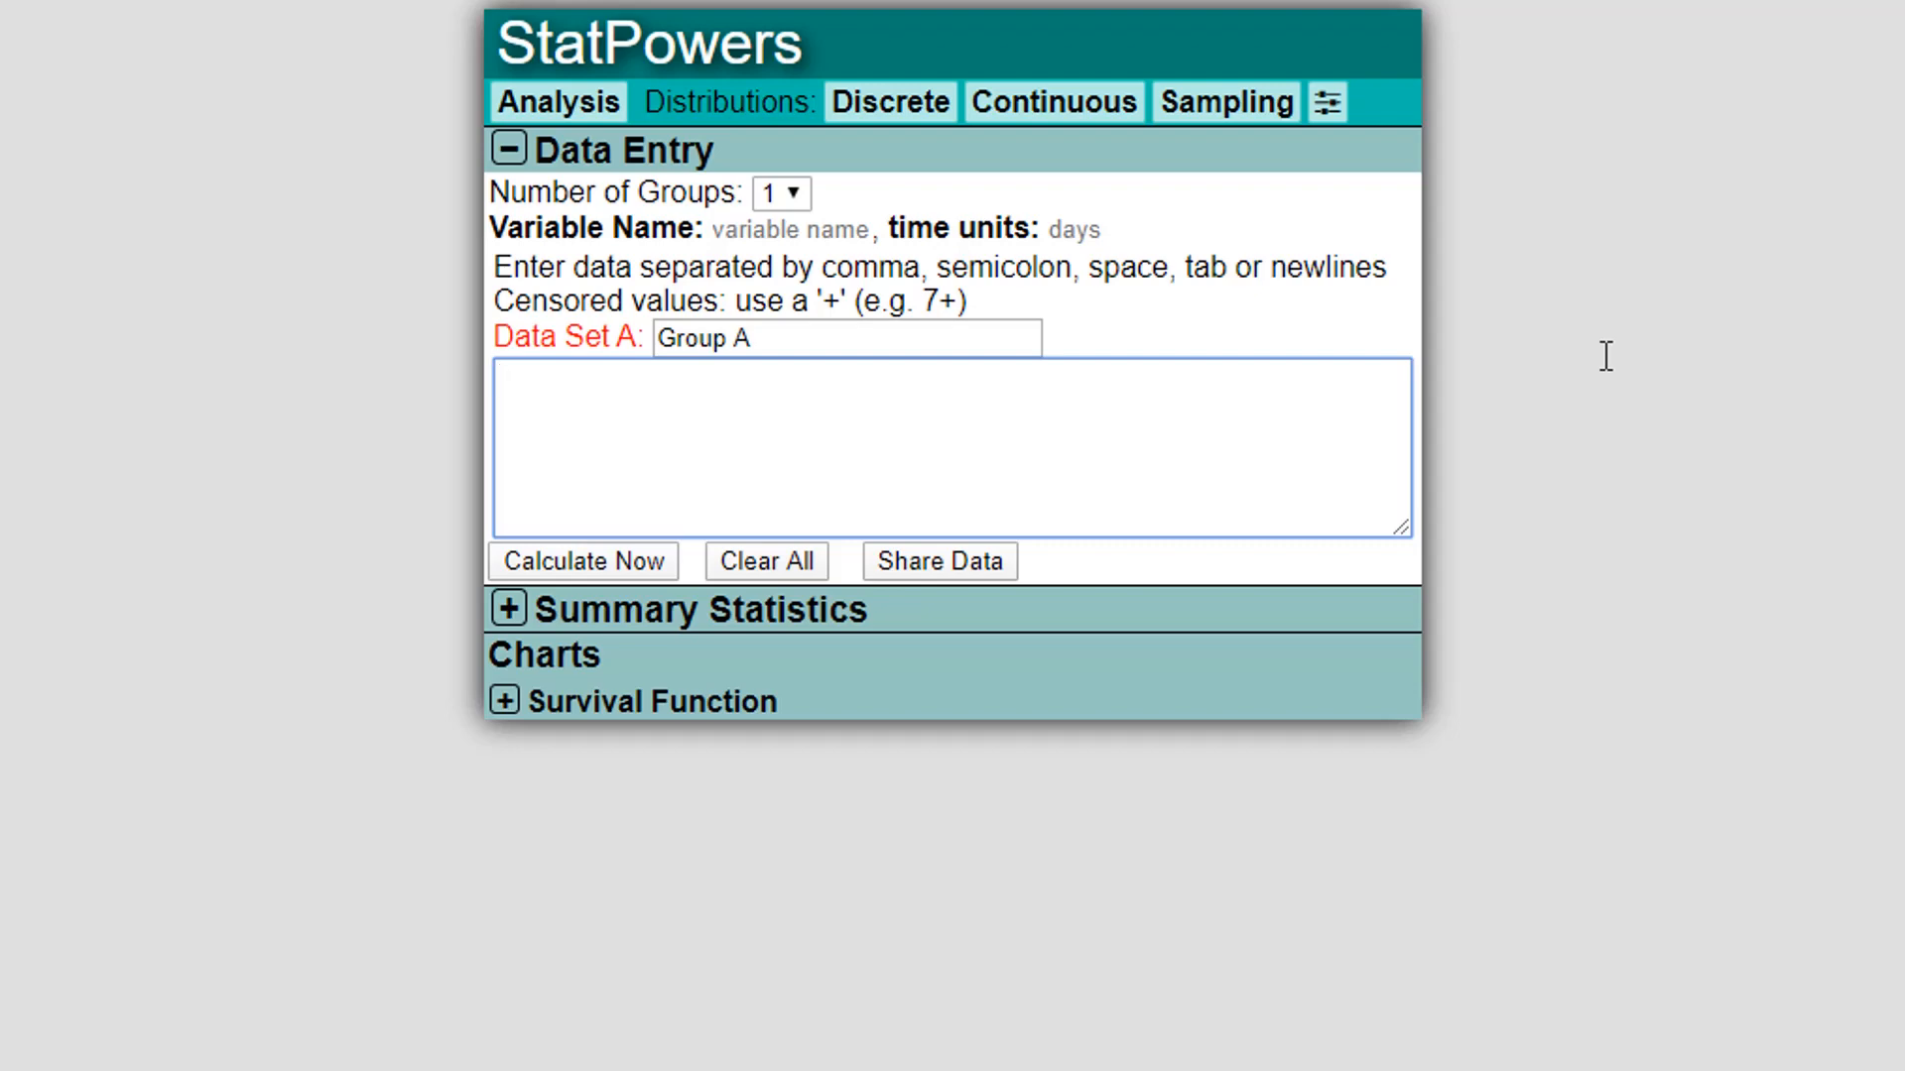
{"action": "type", "text": "5, 12, 16, 1, 17, 15, 10"}
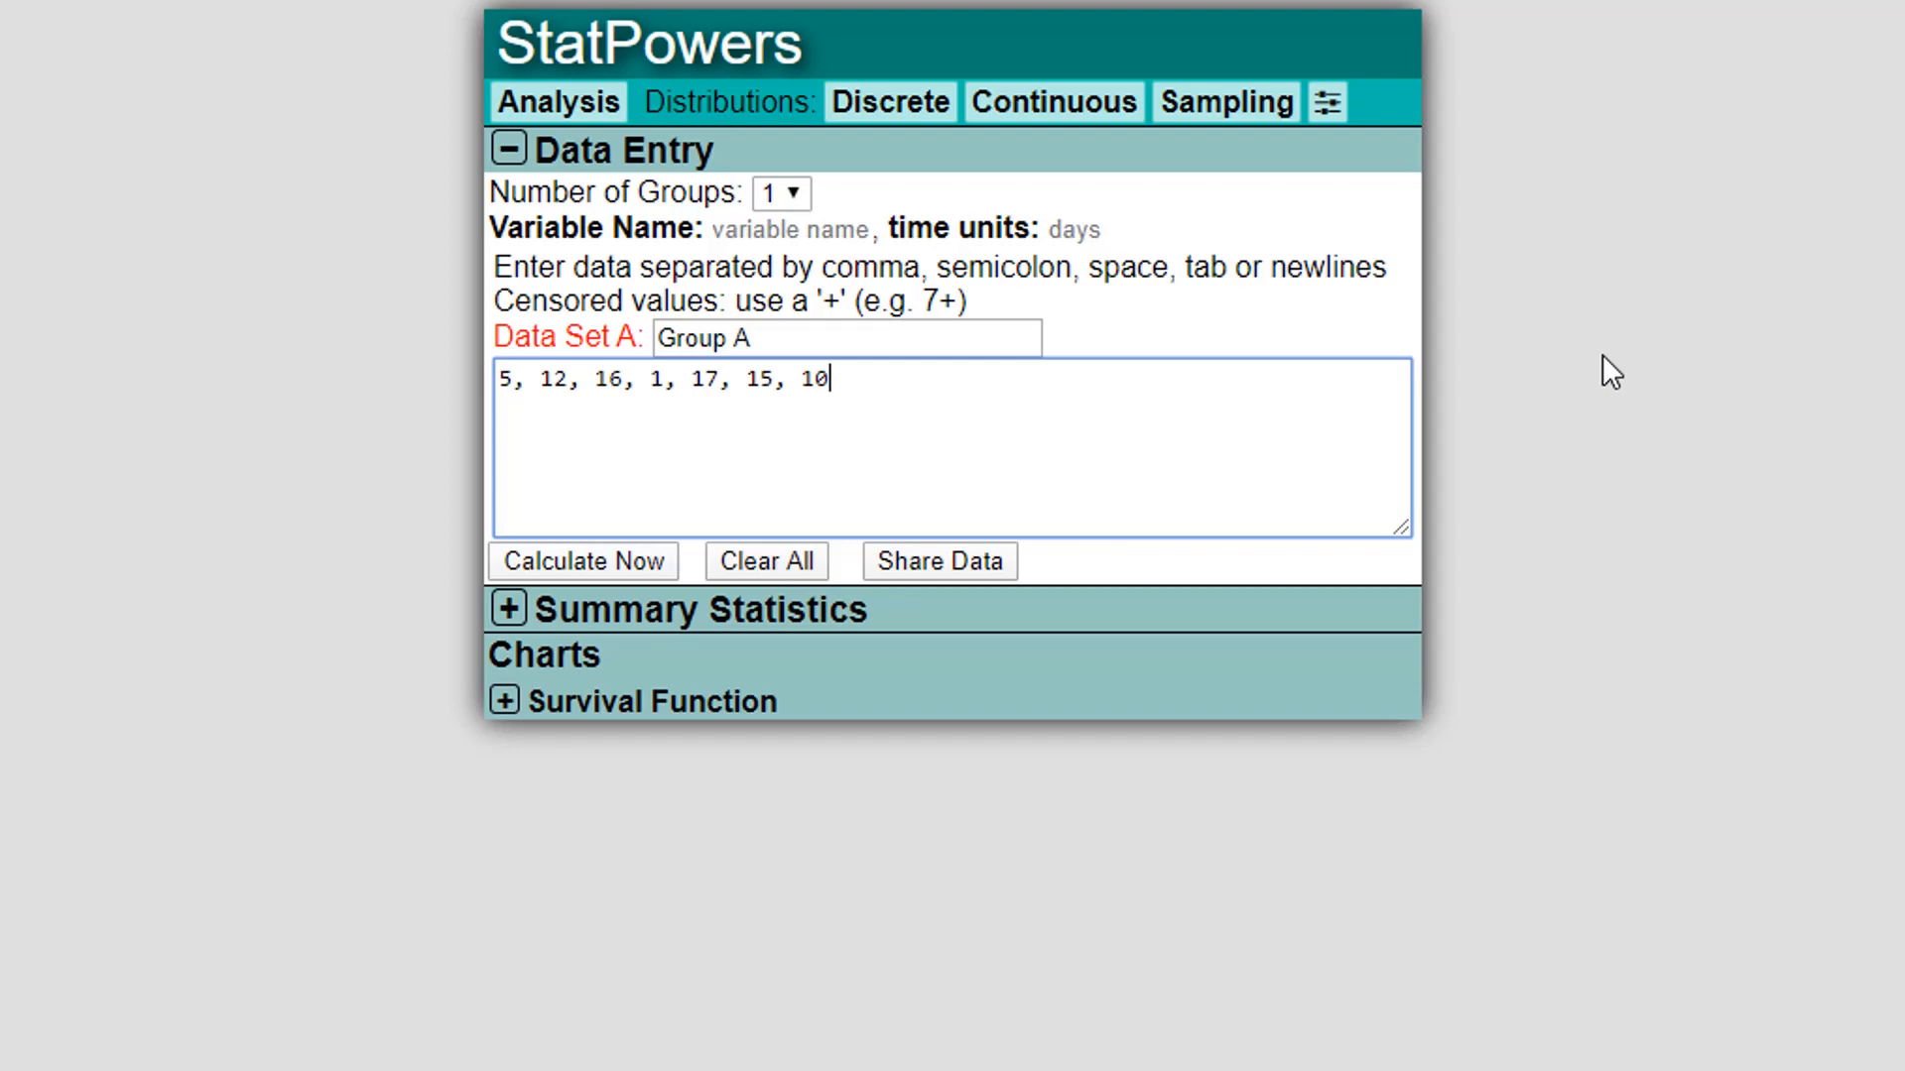
{"action": "type", "text": "+, 9,"}
{"action": "key", "text": "BackSpace"}
{"action": "key", "text": "BackSpace"}
{"action": "type", "text": "+, 25, 30+"}
- Name the variable Got A Cold and set its time units to days
{"action": "left_click", "coordinate": [837, 229]}
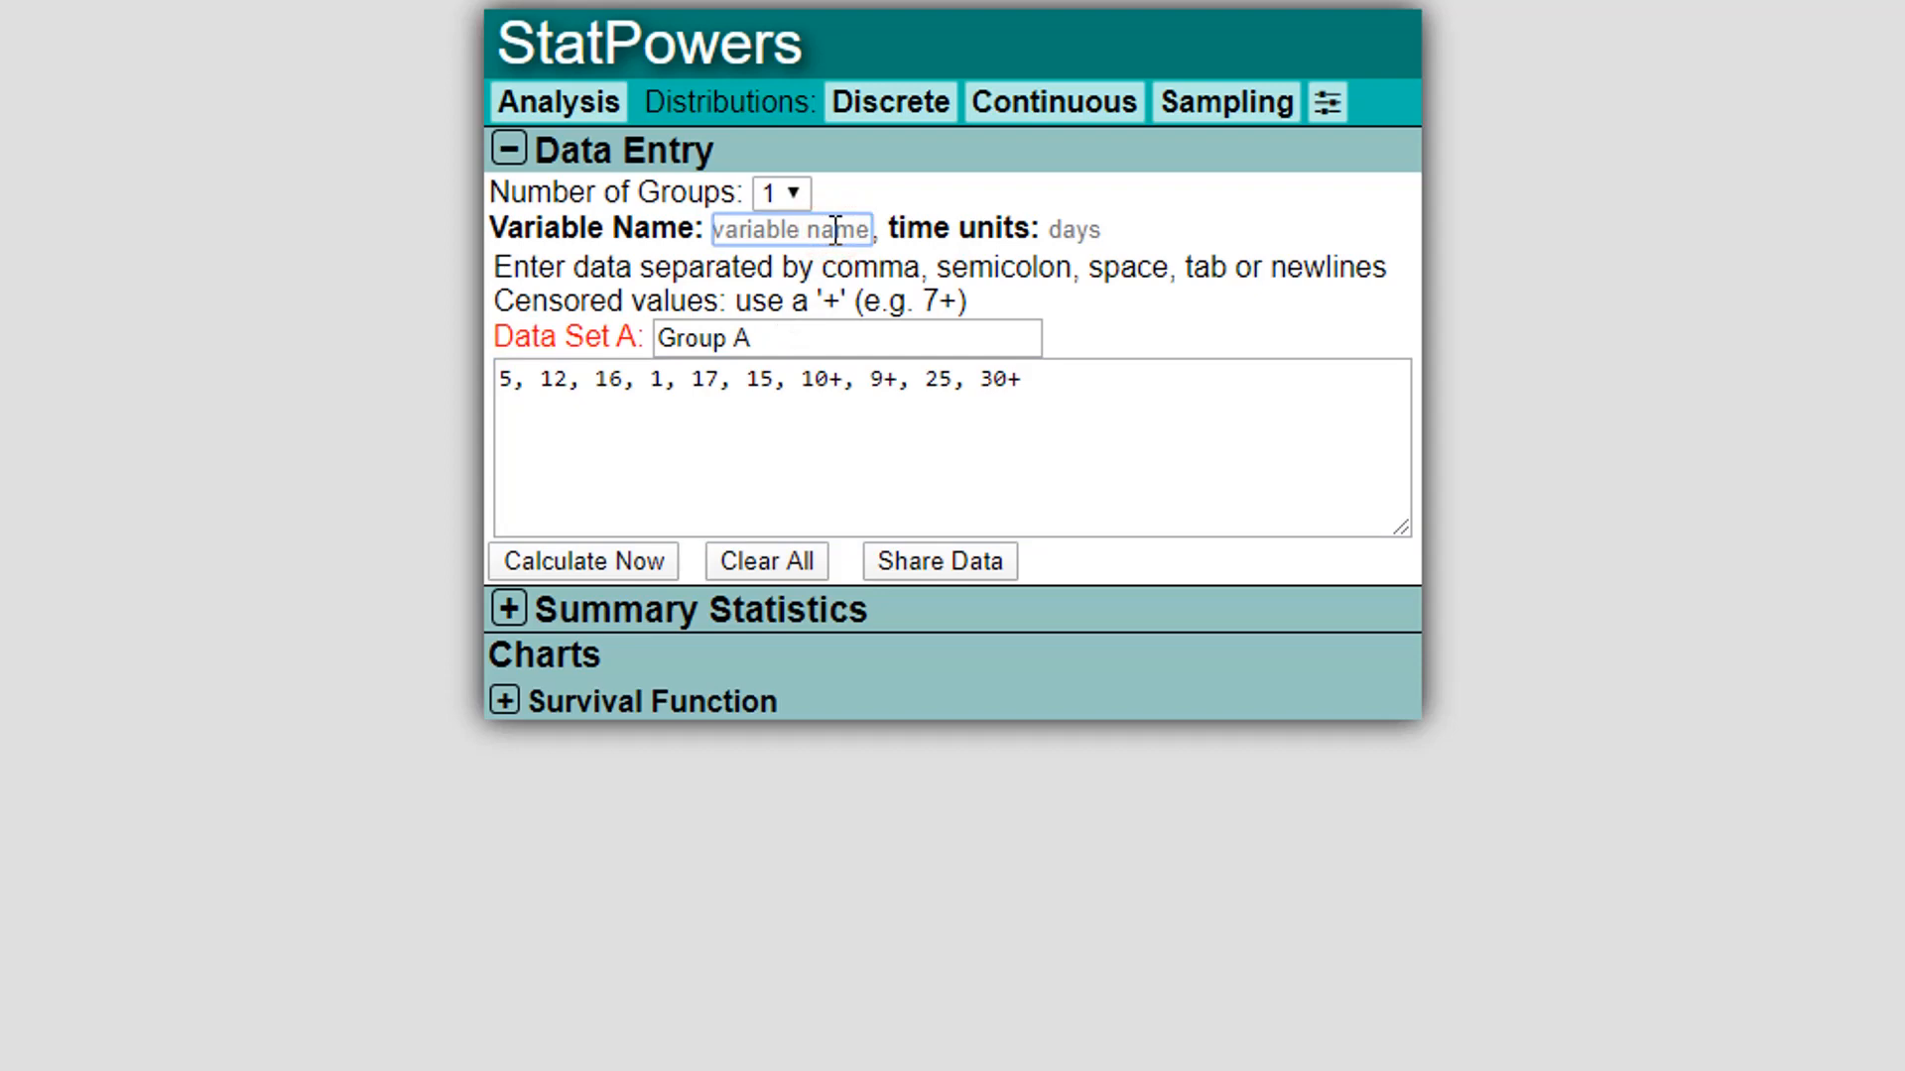
{"action": "type", "text": "Got A Cold"}
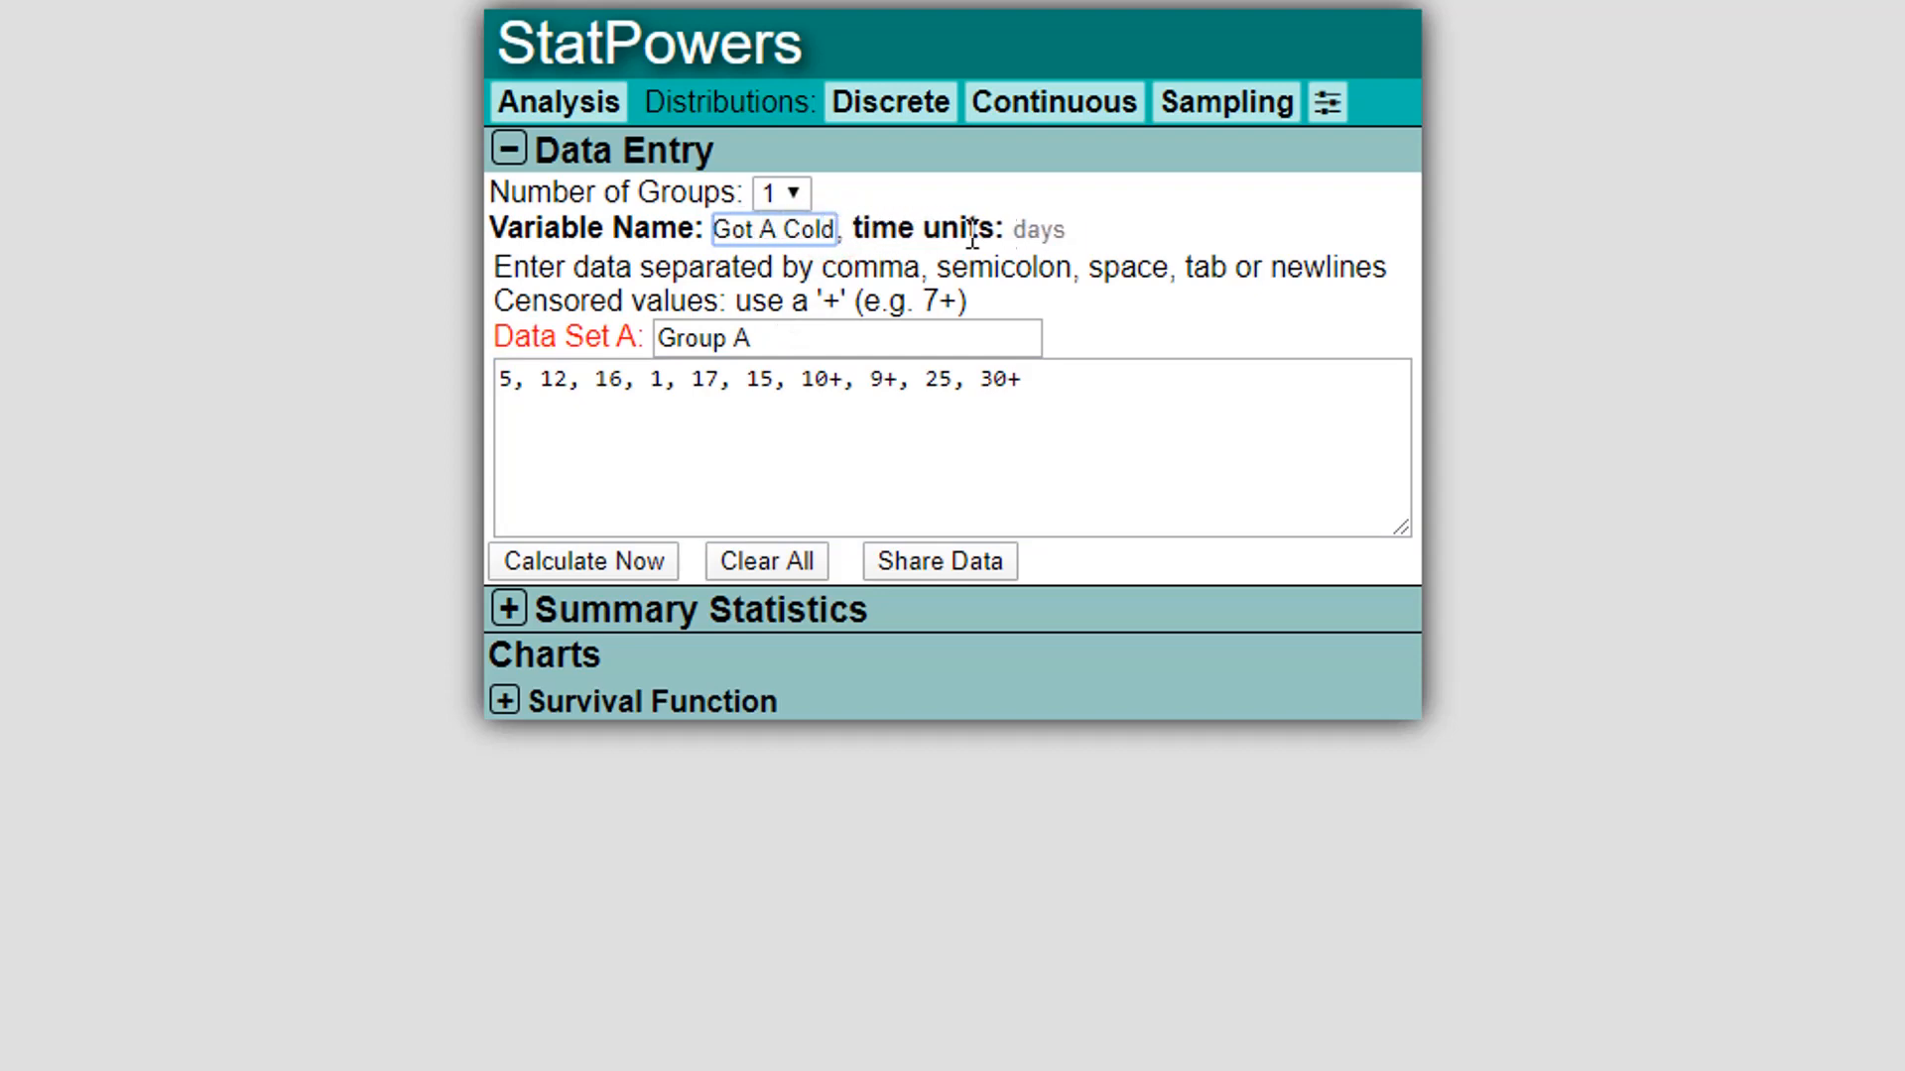
{"action": "left_click", "coordinate": [1050, 230]}
{"action": "type", "text": "da"}
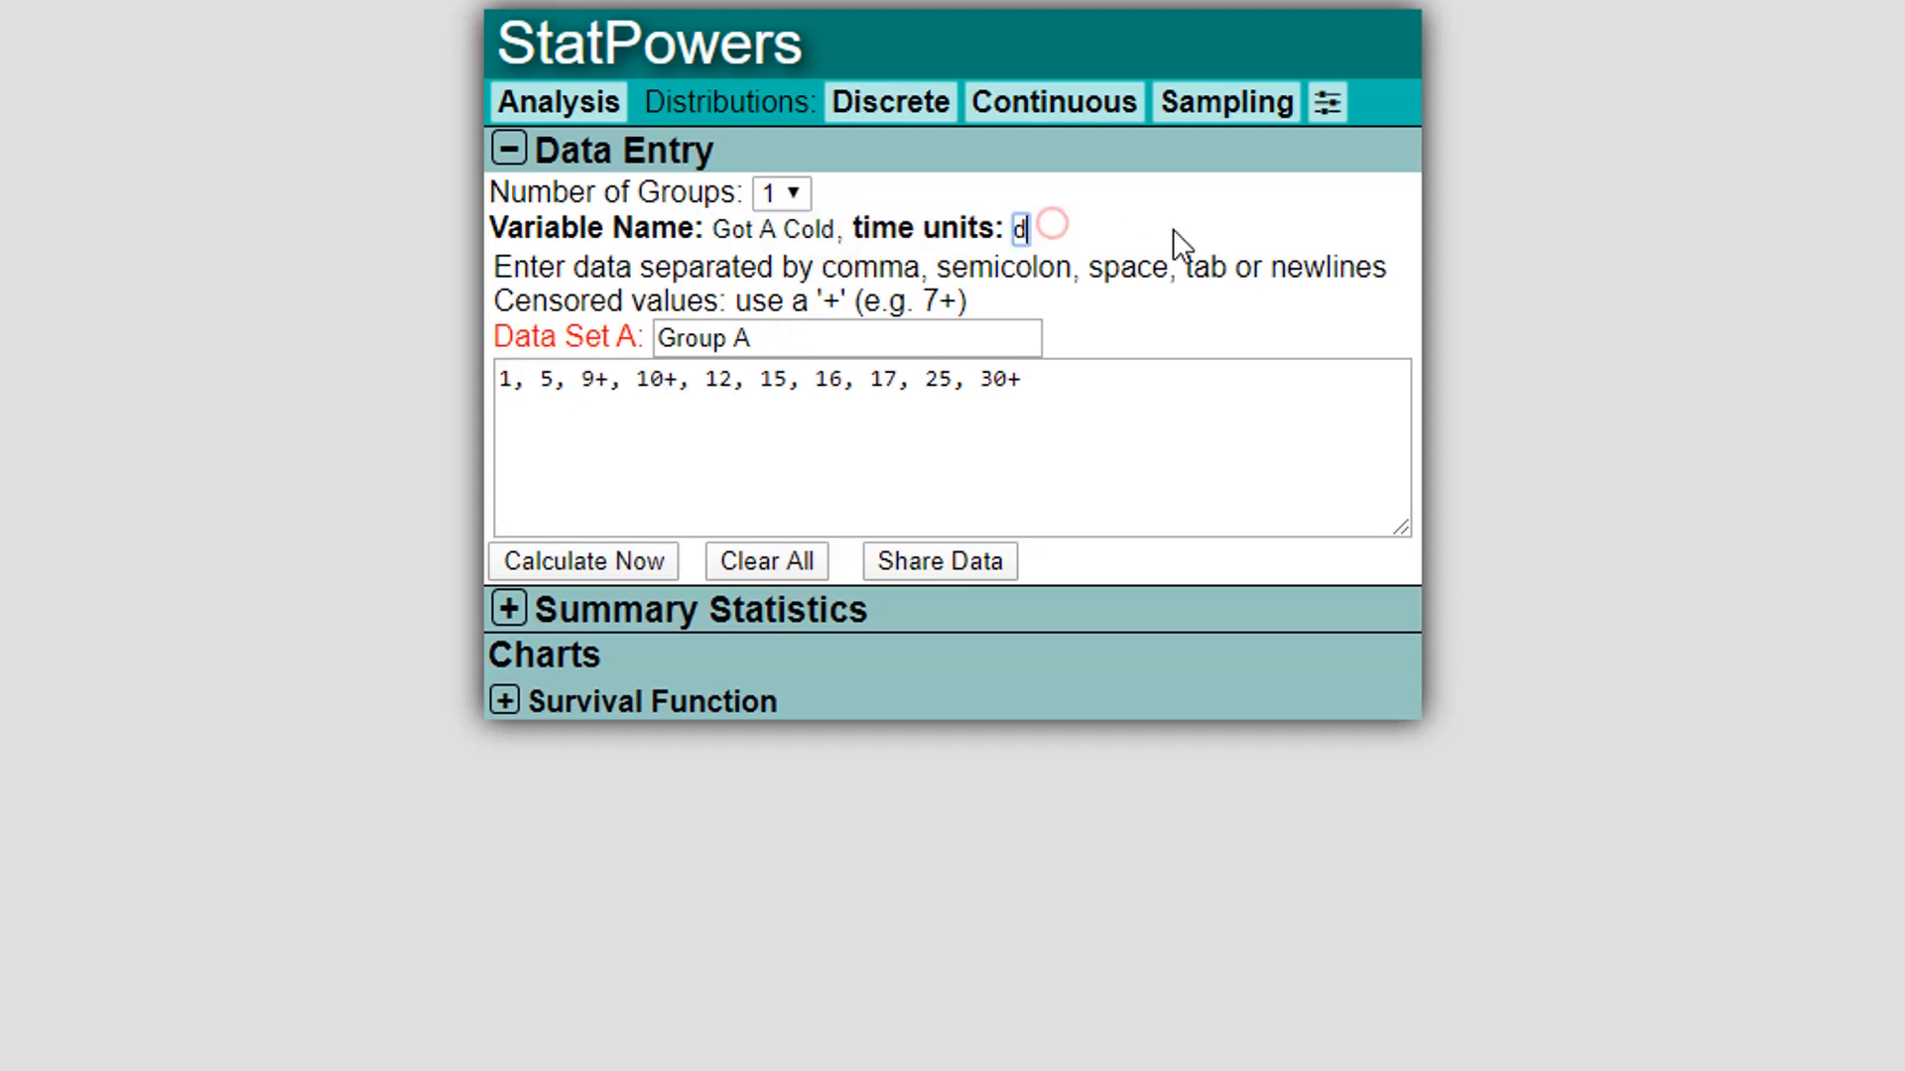
{"action": "type", "text": "ys"}
{"action": "left_click", "coordinate": [1210, 324]}
- Display the summary statistics and survival function chart for Group A, showing the chart's confidence bounds briefly and hiding them again
{"action": "left_click", "coordinate": [509, 609]}
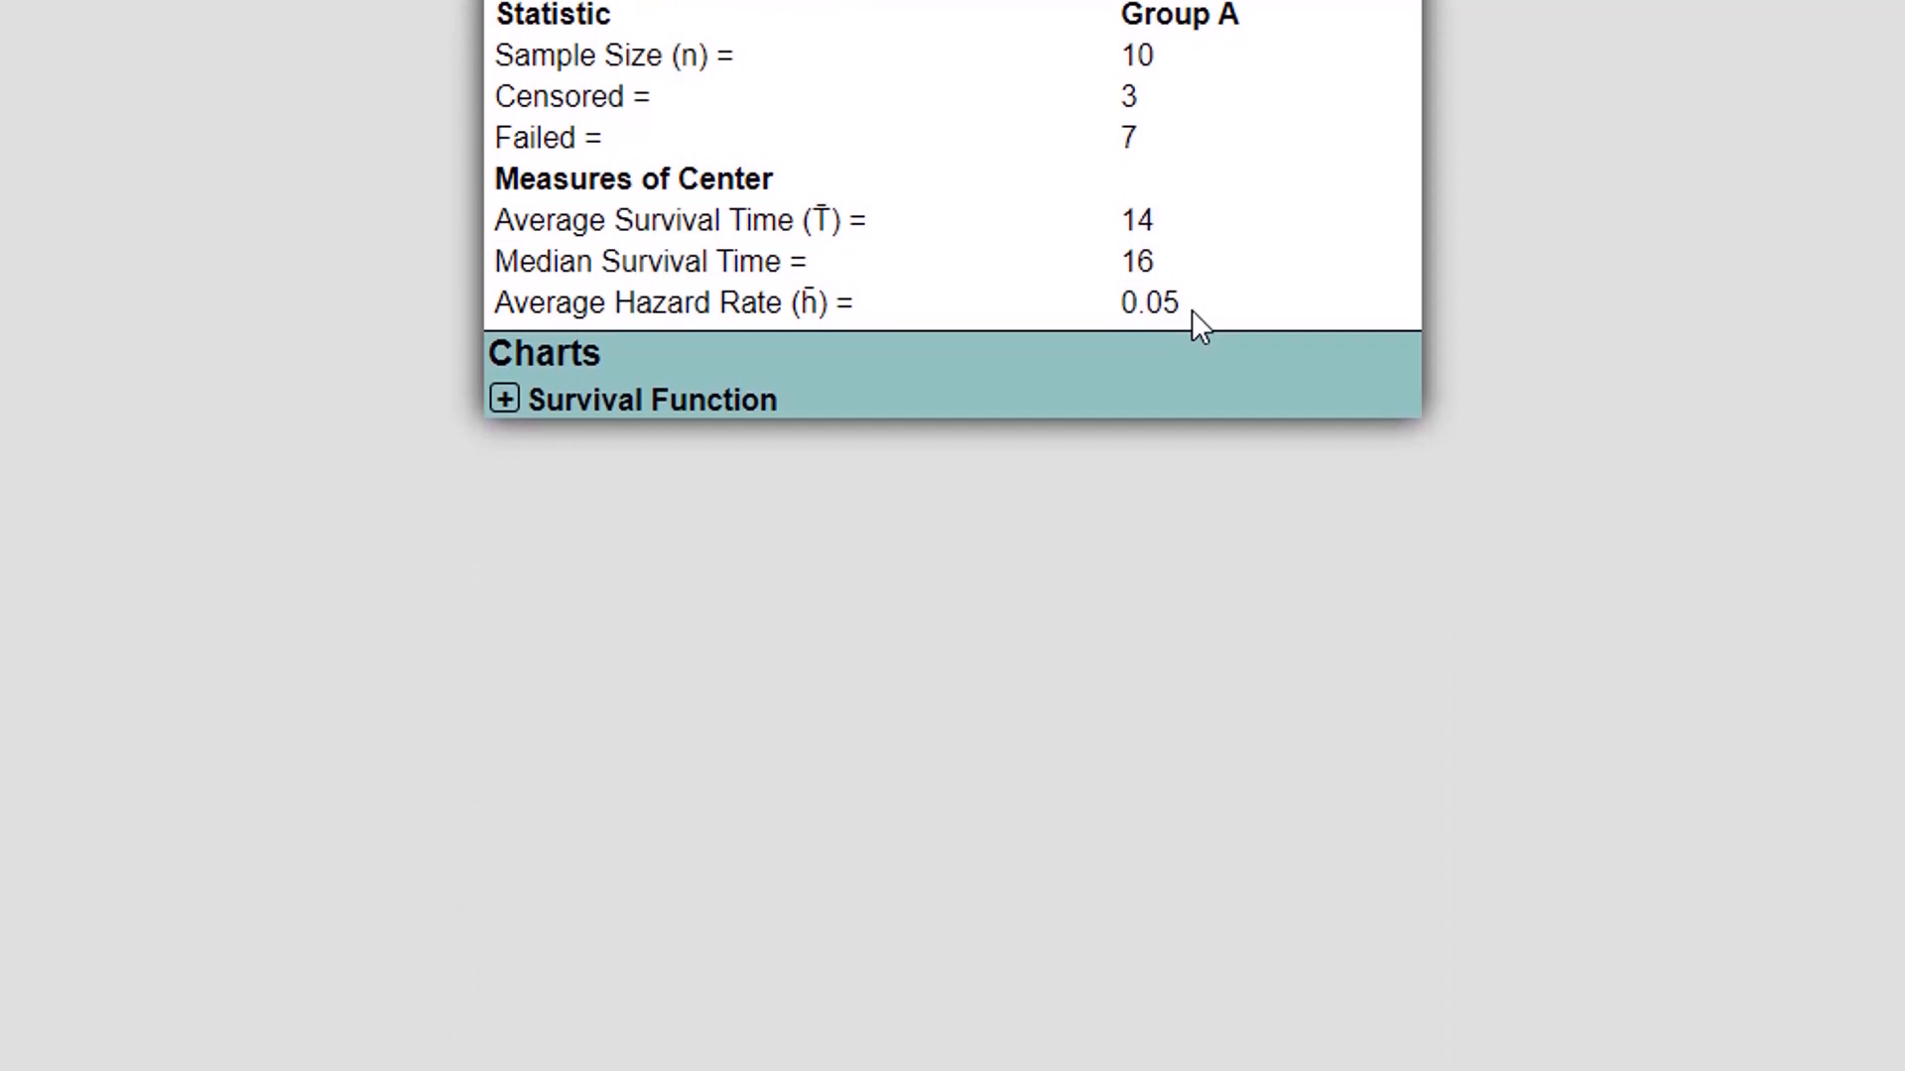
{"action": "left_click", "coordinate": [683, 425]}
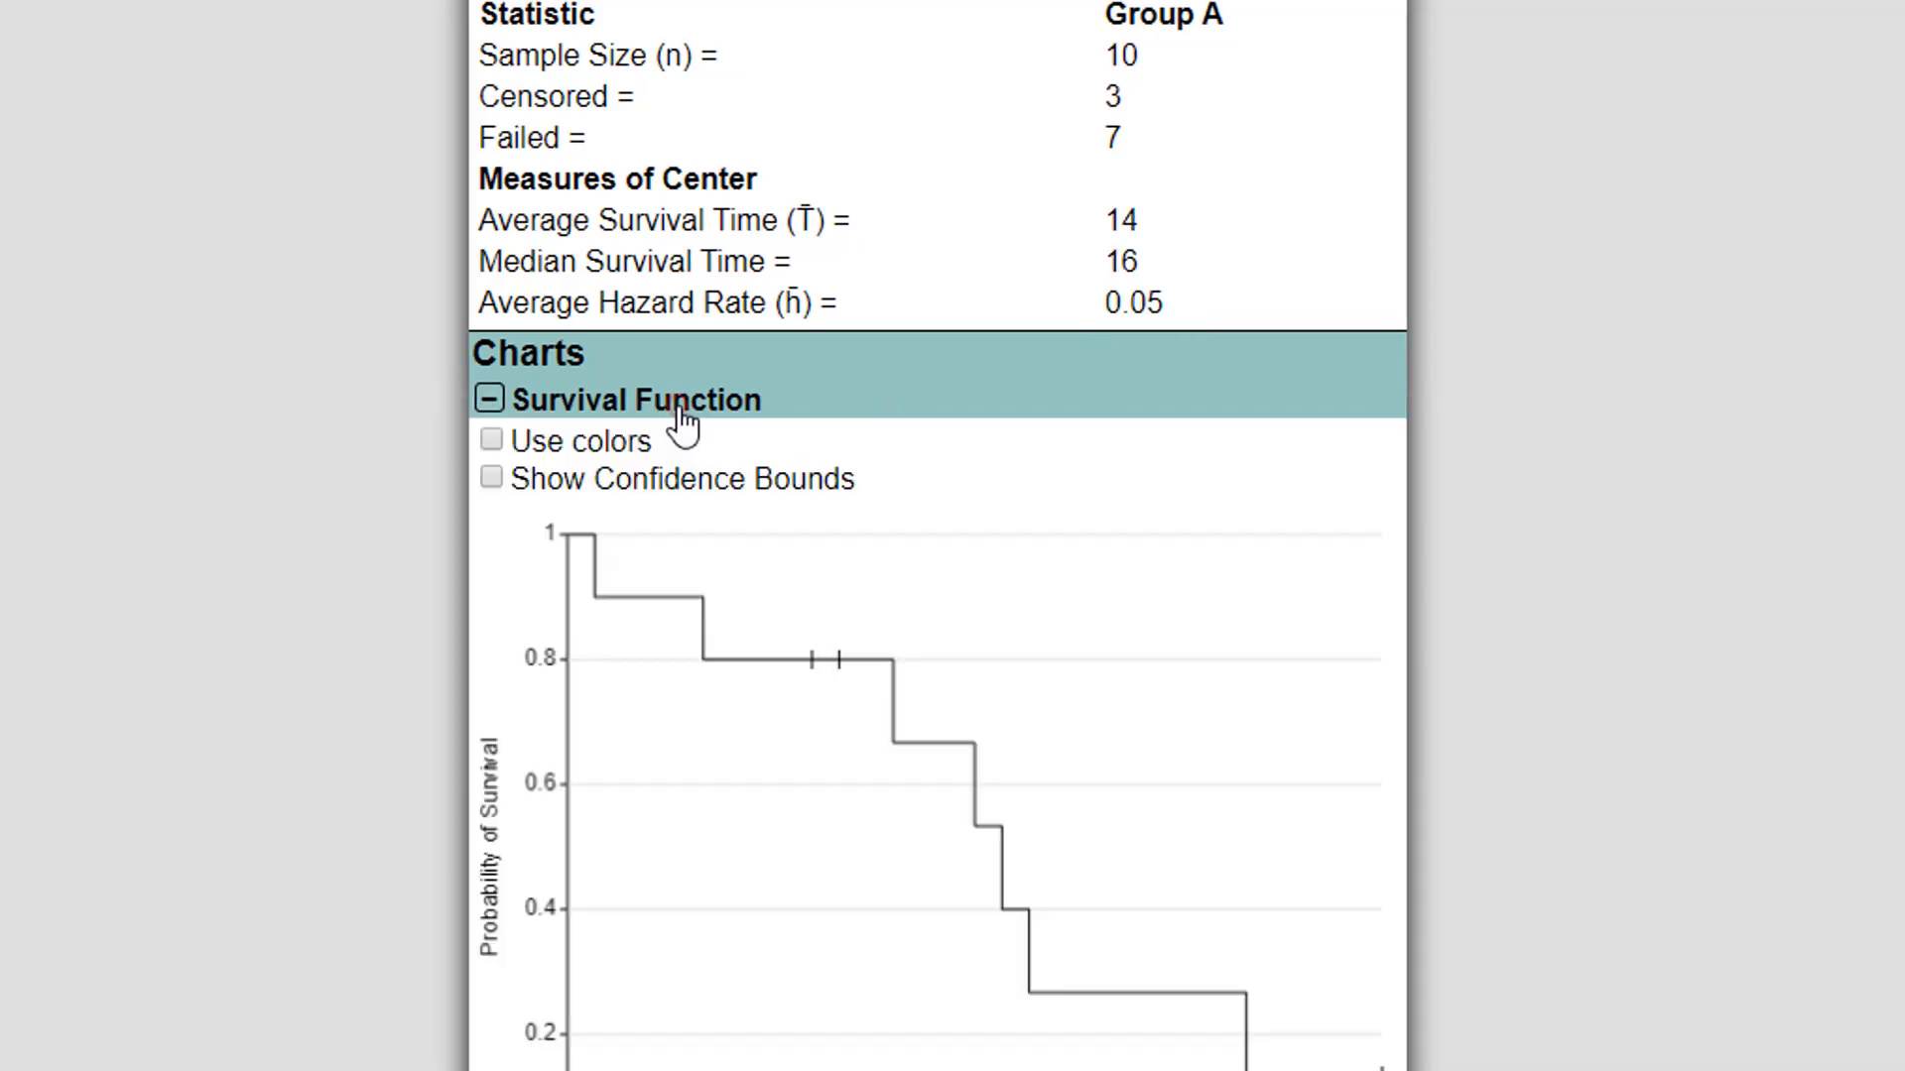
{"action": "scroll", "coordinate": [1676, 504], "scroll_direction": "down", "scroll_amount": 2}
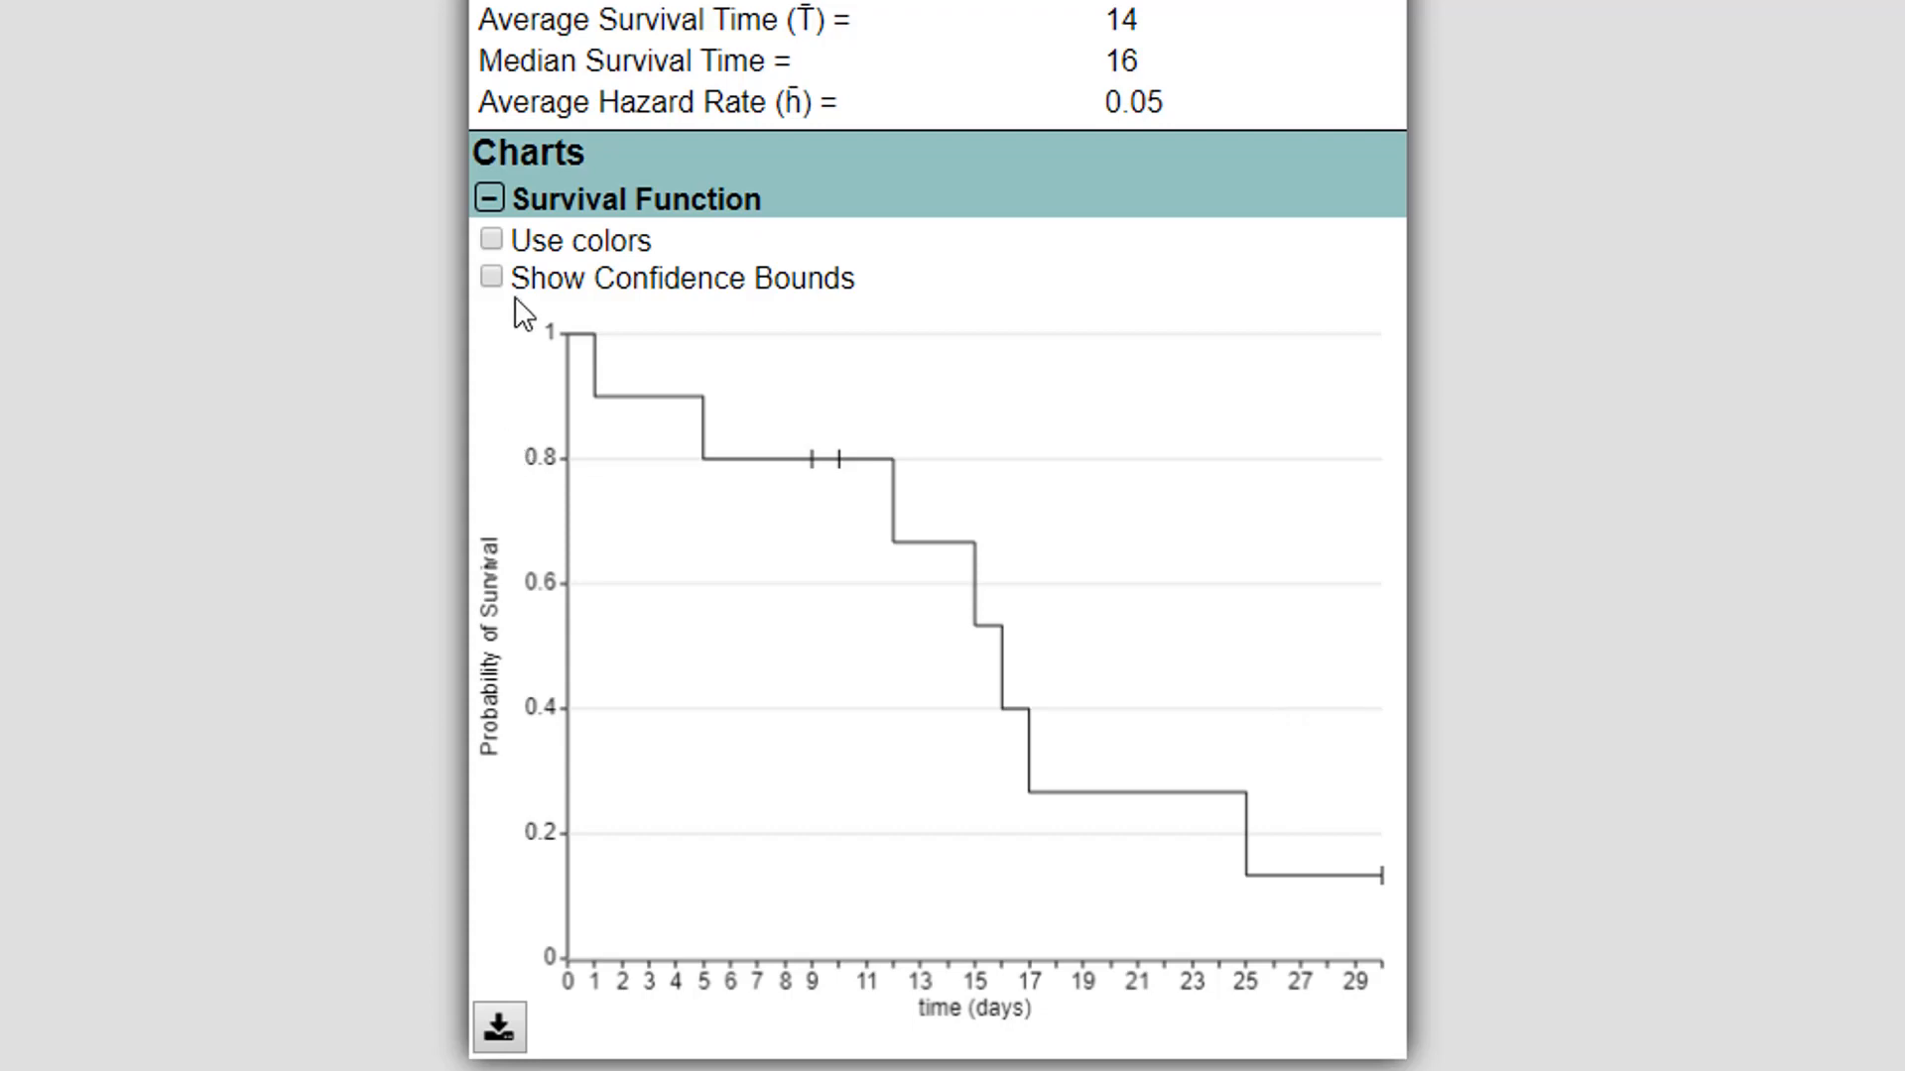
{"action": "left_click", "coordinate": [491, 278]}
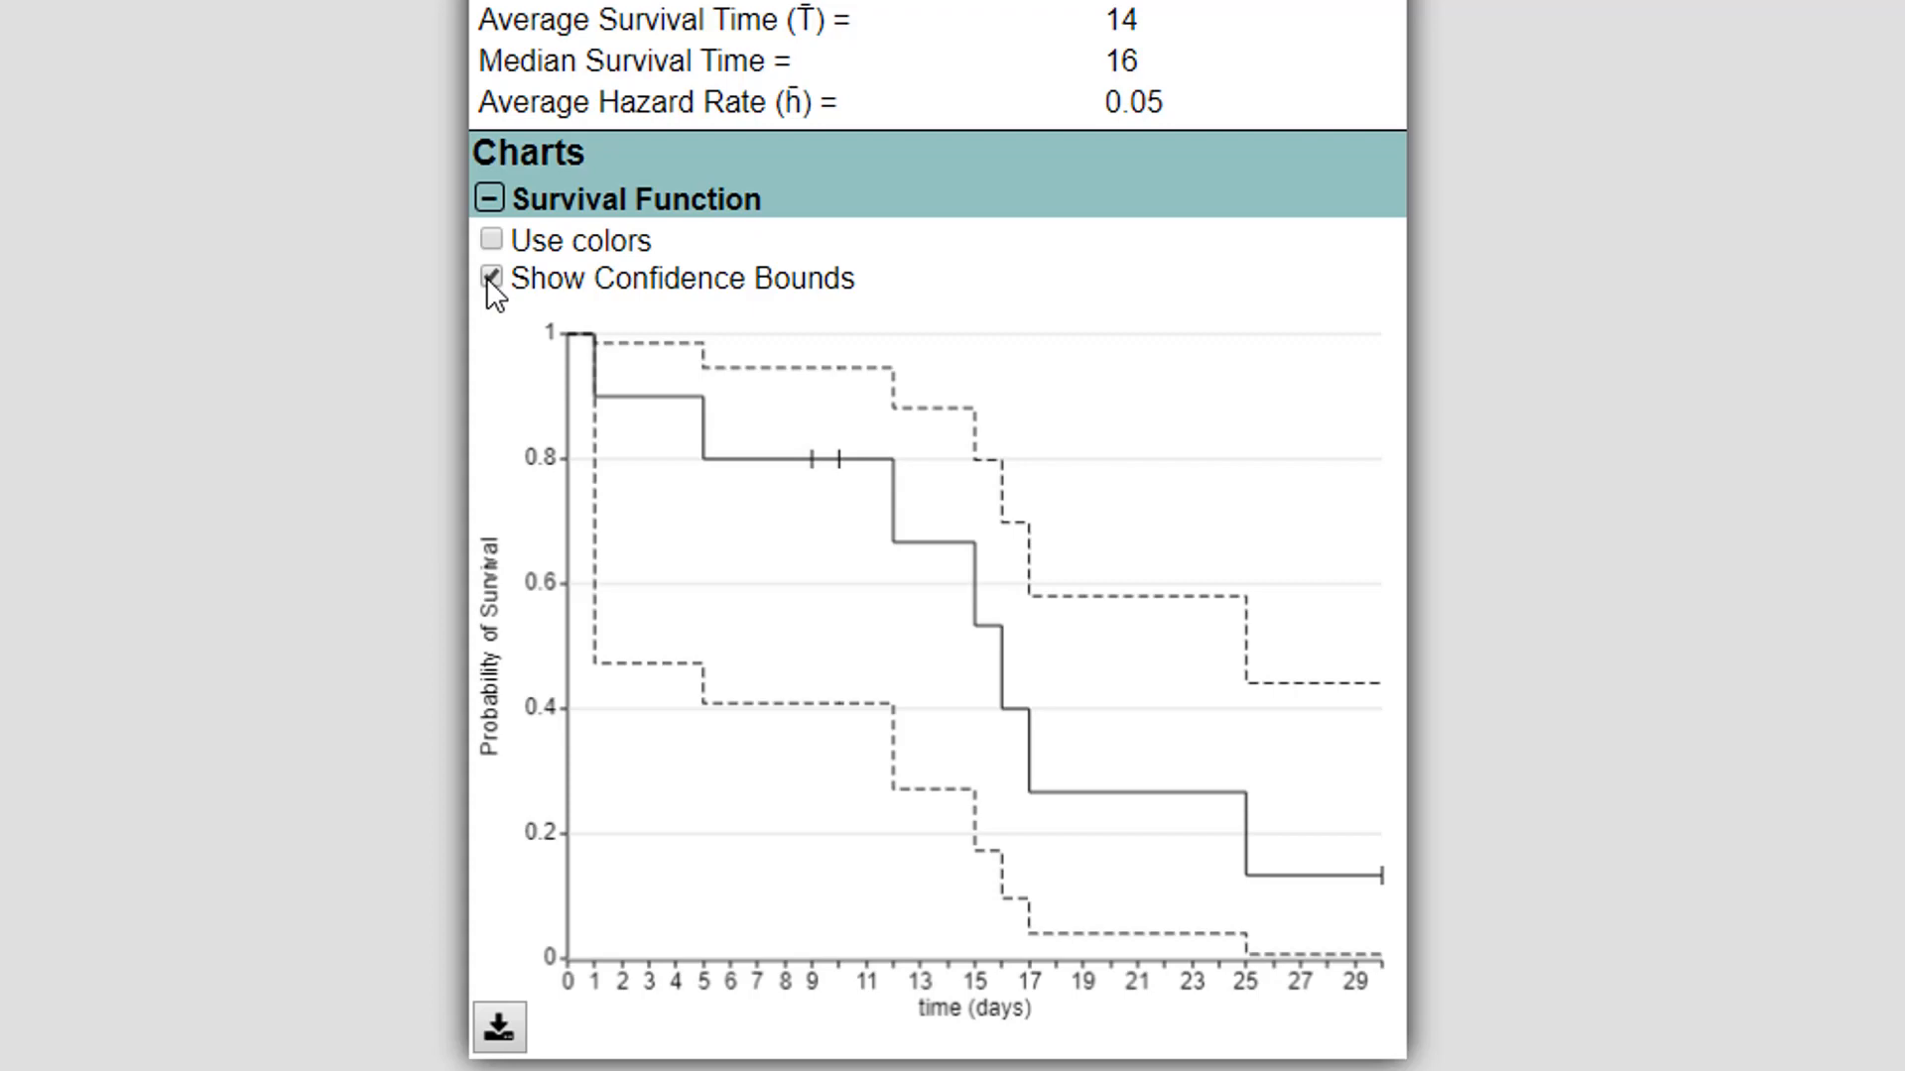
{"action": "left_click", "coordinate": [490, 278]}
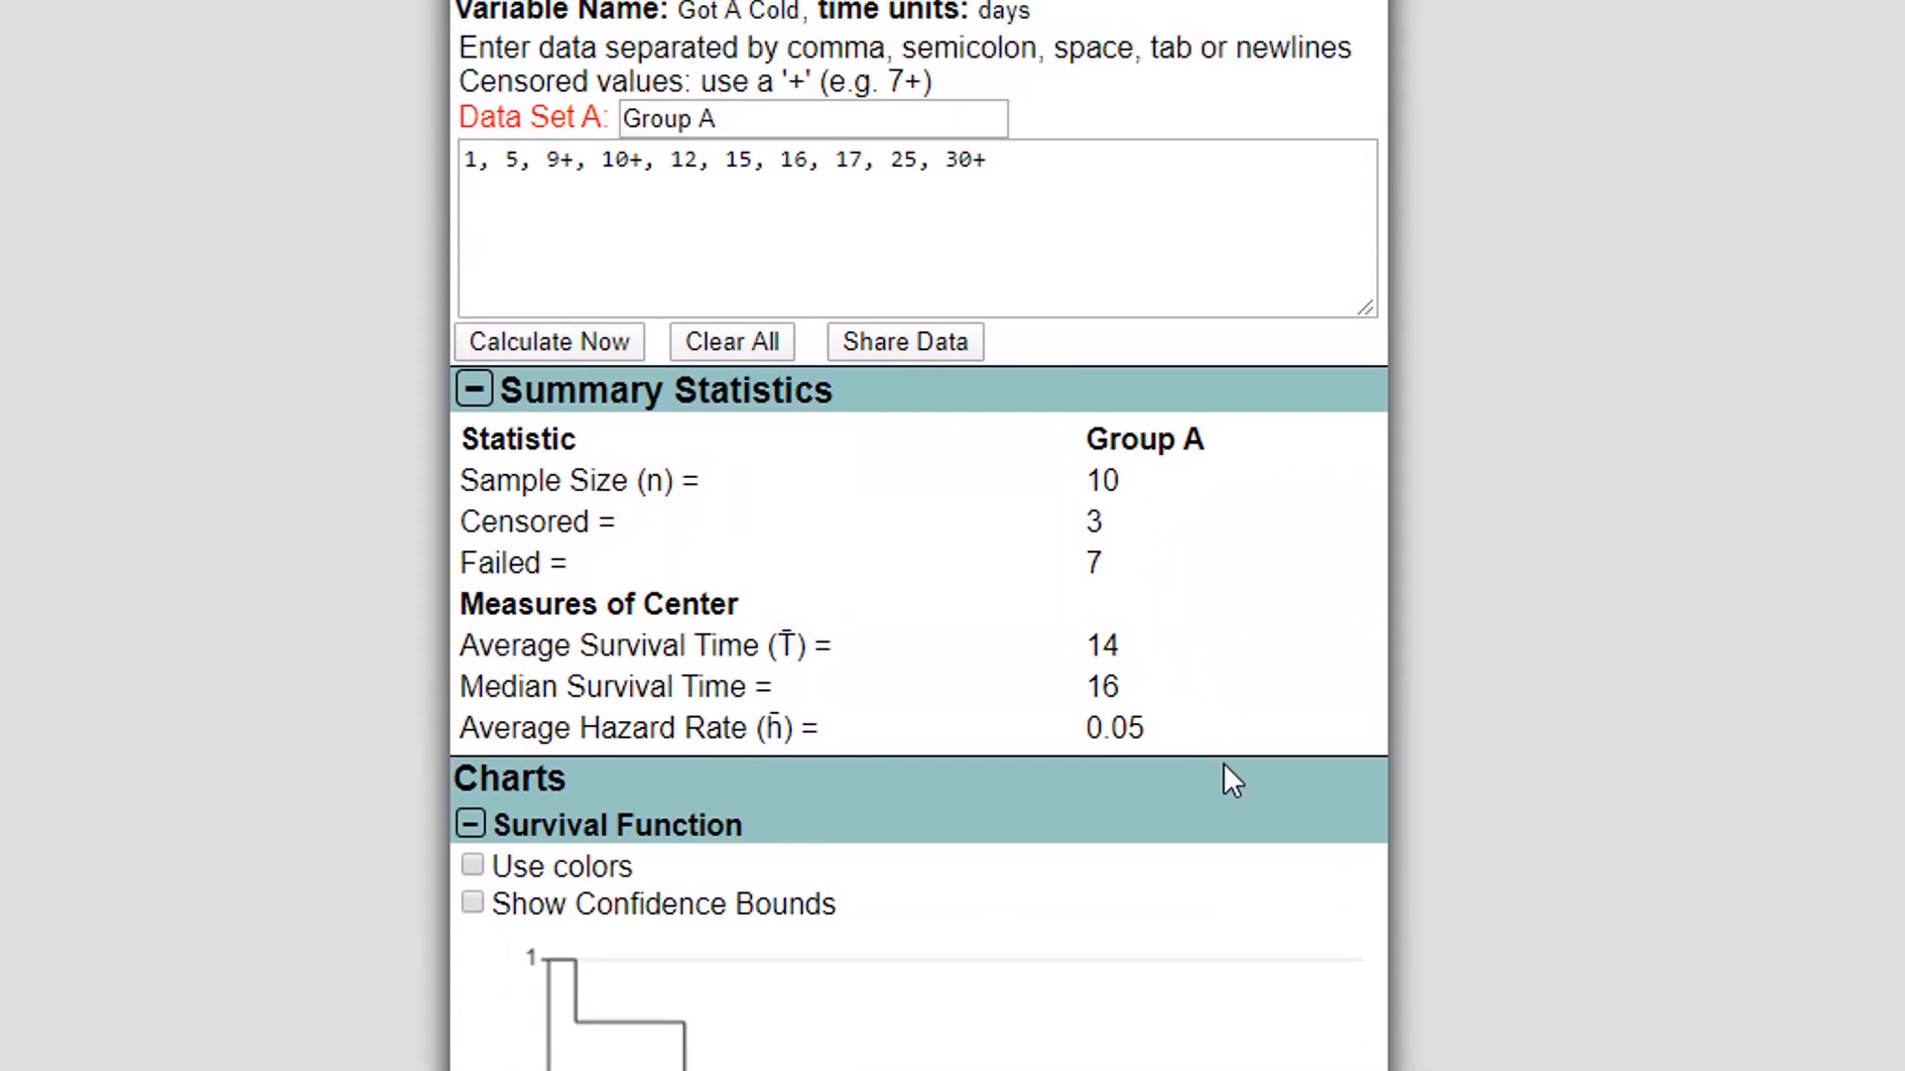
- Set the number of groups to 2 for the Treatment versus Placebo remission-time data
{"action": "scroll", "coordinate": [1224, 764], "scroll_direction": "up", "scroll_amount": 2}
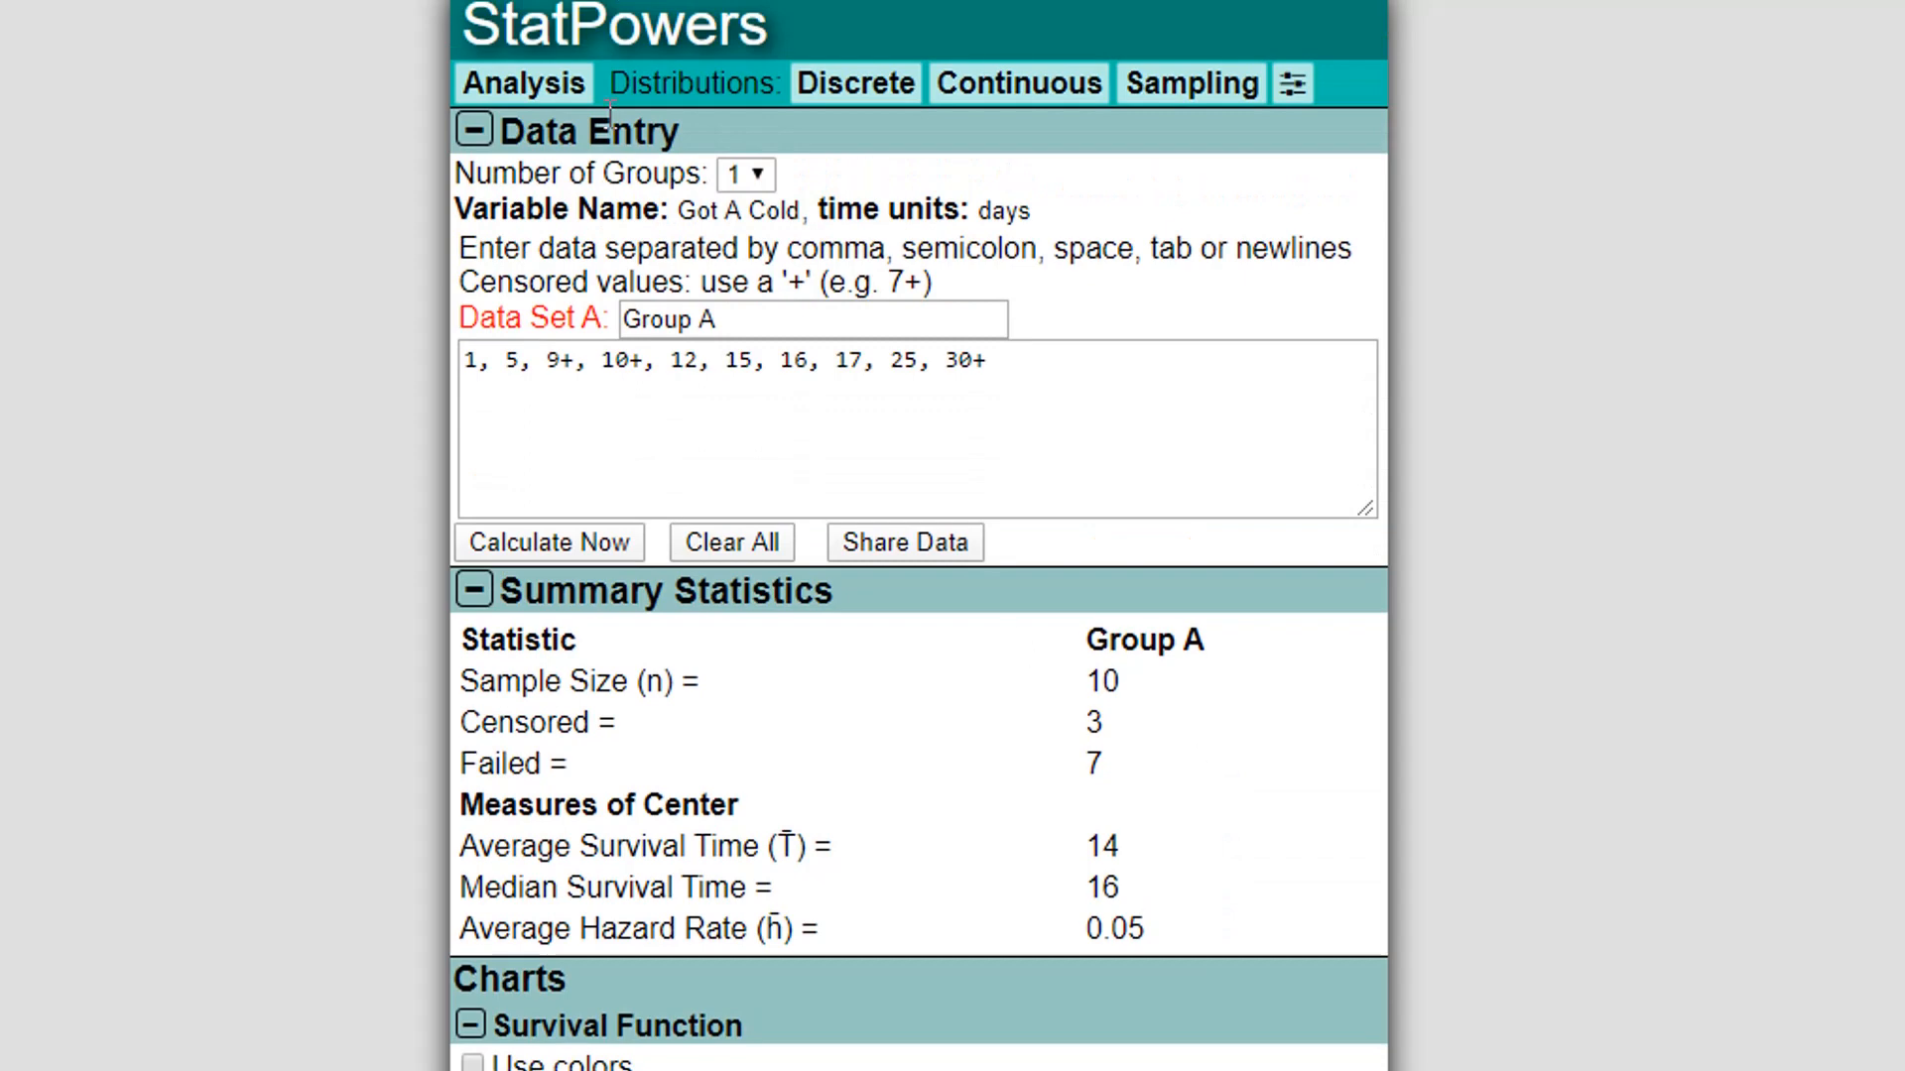
{"action": "left_click", "coordinate": [751, 184]}
{"action": "left_click", "coordinate": [744, 242]}
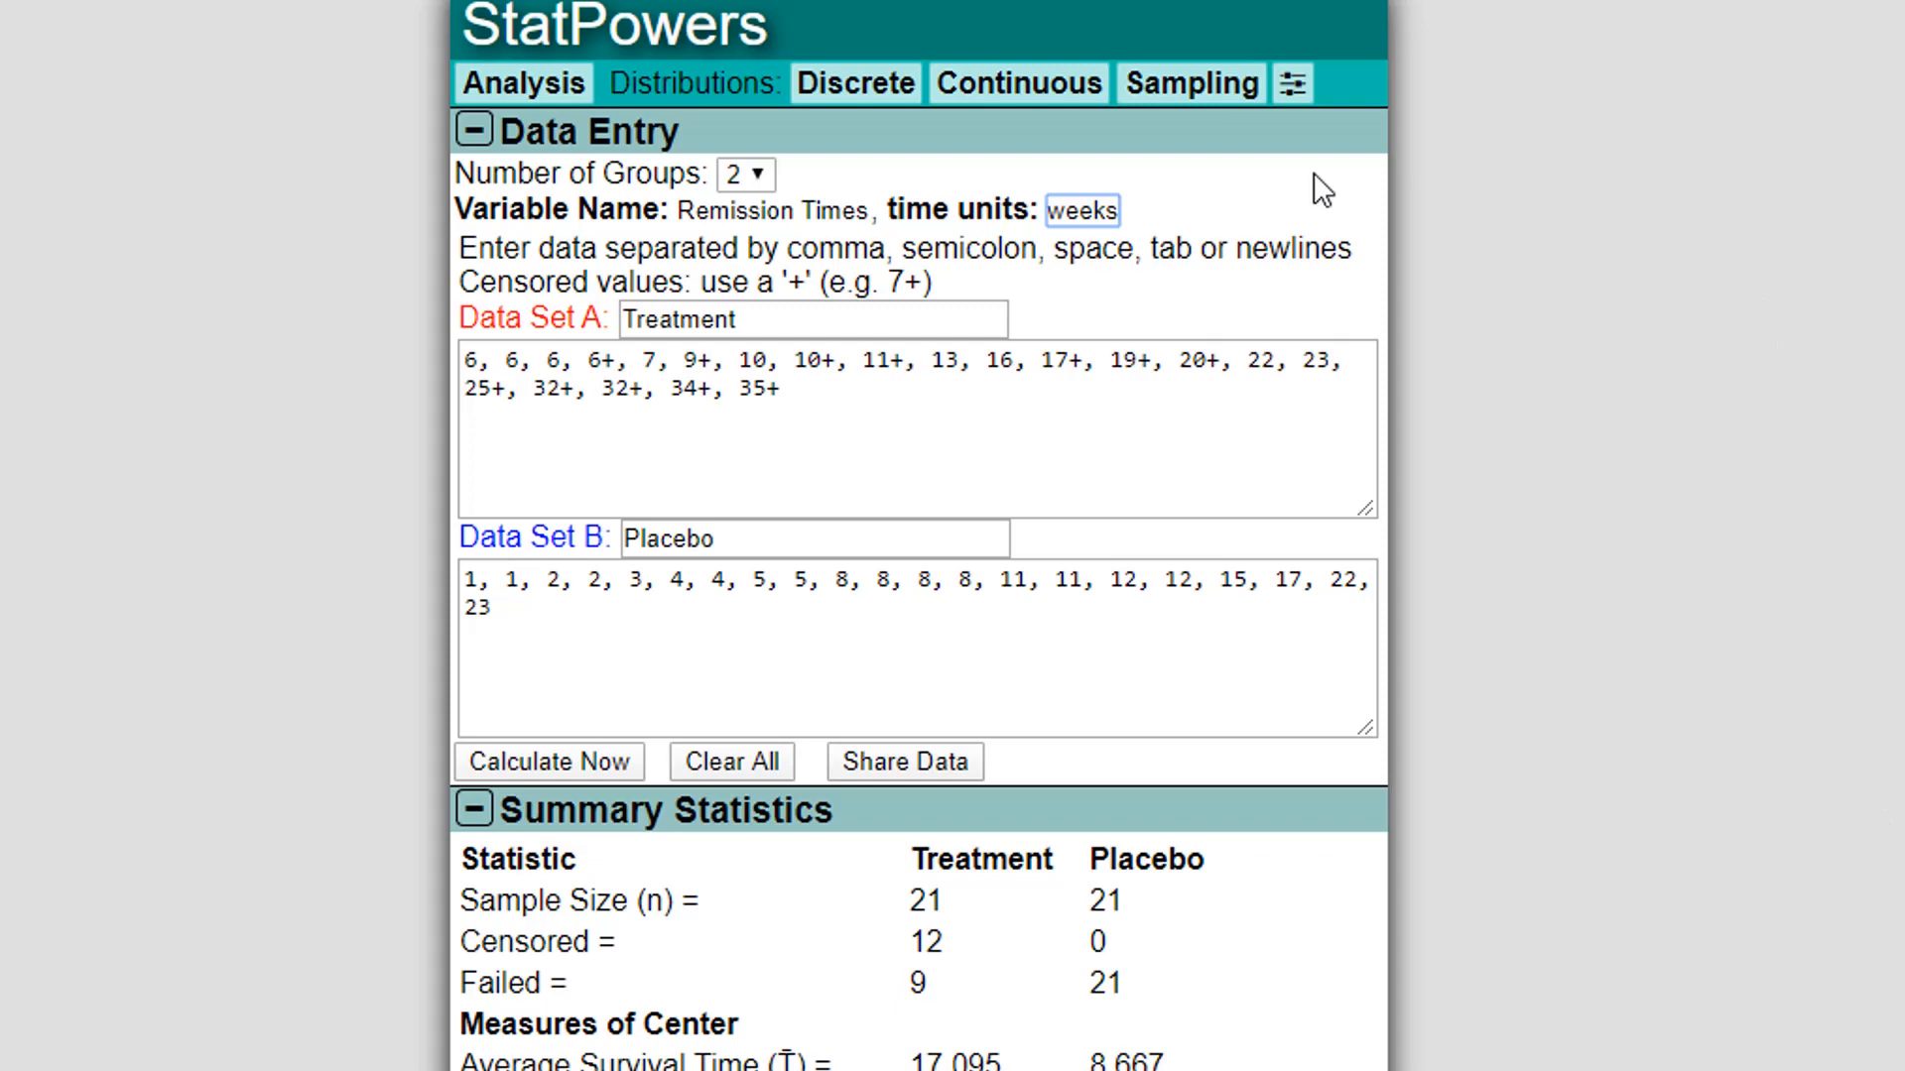
{"action": "left_click", "coordinate": [1251, 238]}
- Collapse the summary statistics and examine the two-group survival function chart with and without confidence bounds
{"action": "left_click", "coordinate": [474, 811]}
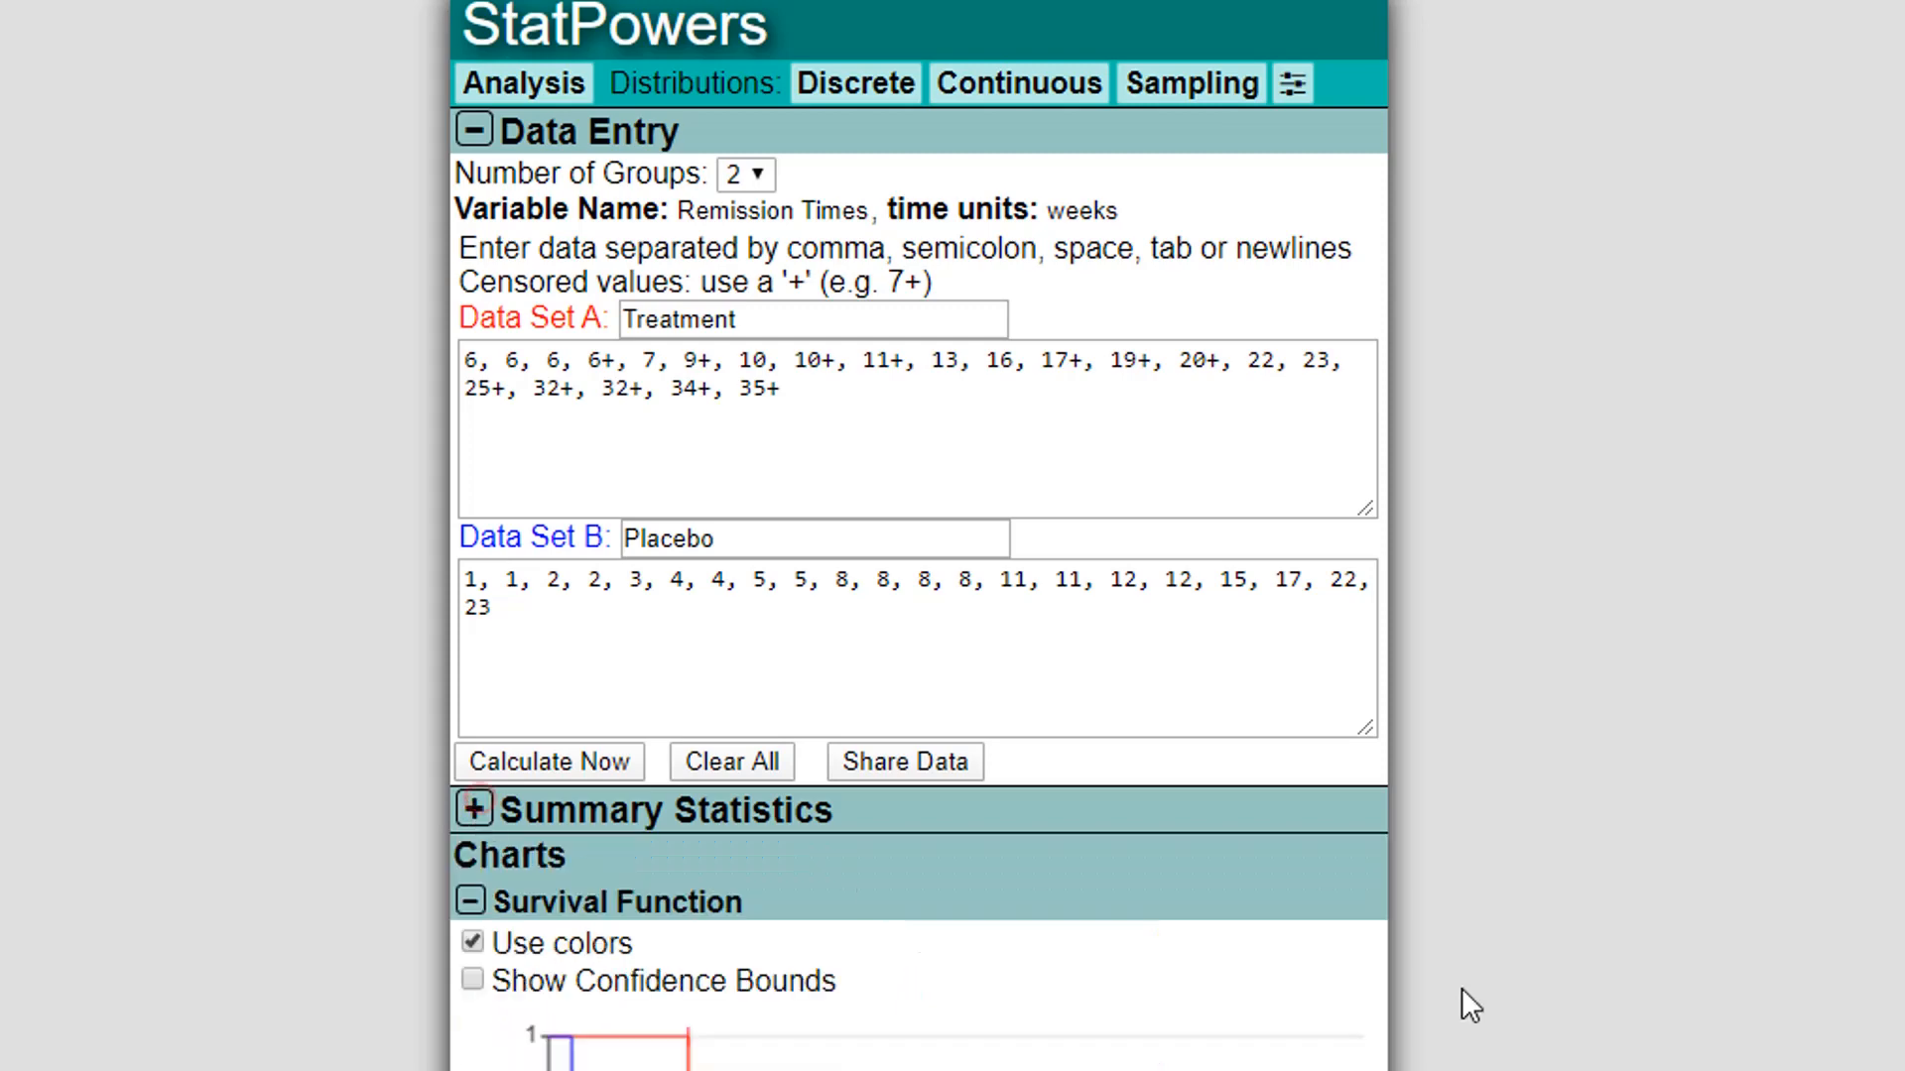
{"action": "scroll", "coordinate": [1461, 988], "scroll_direction": "down", "scroll_amount": 3}
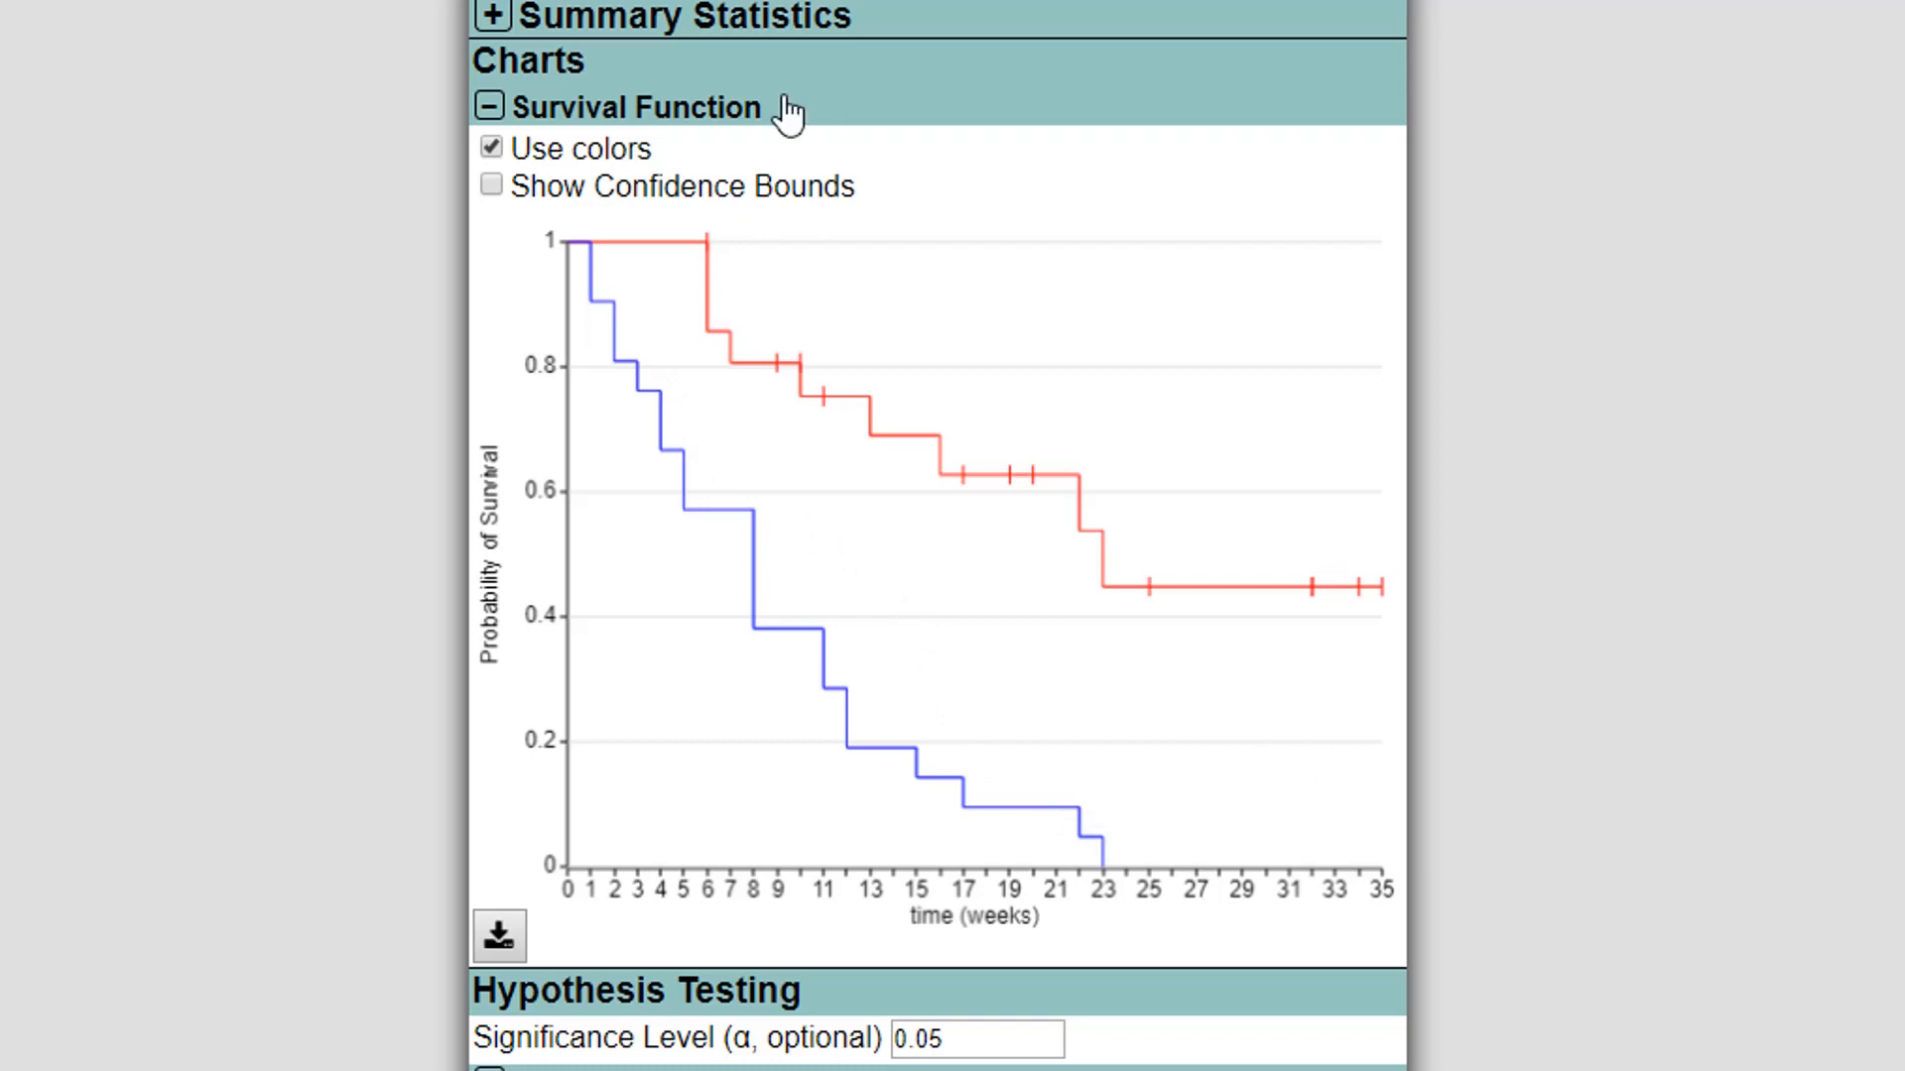
{"action": "left_click", "coordinate": [493, 186]}
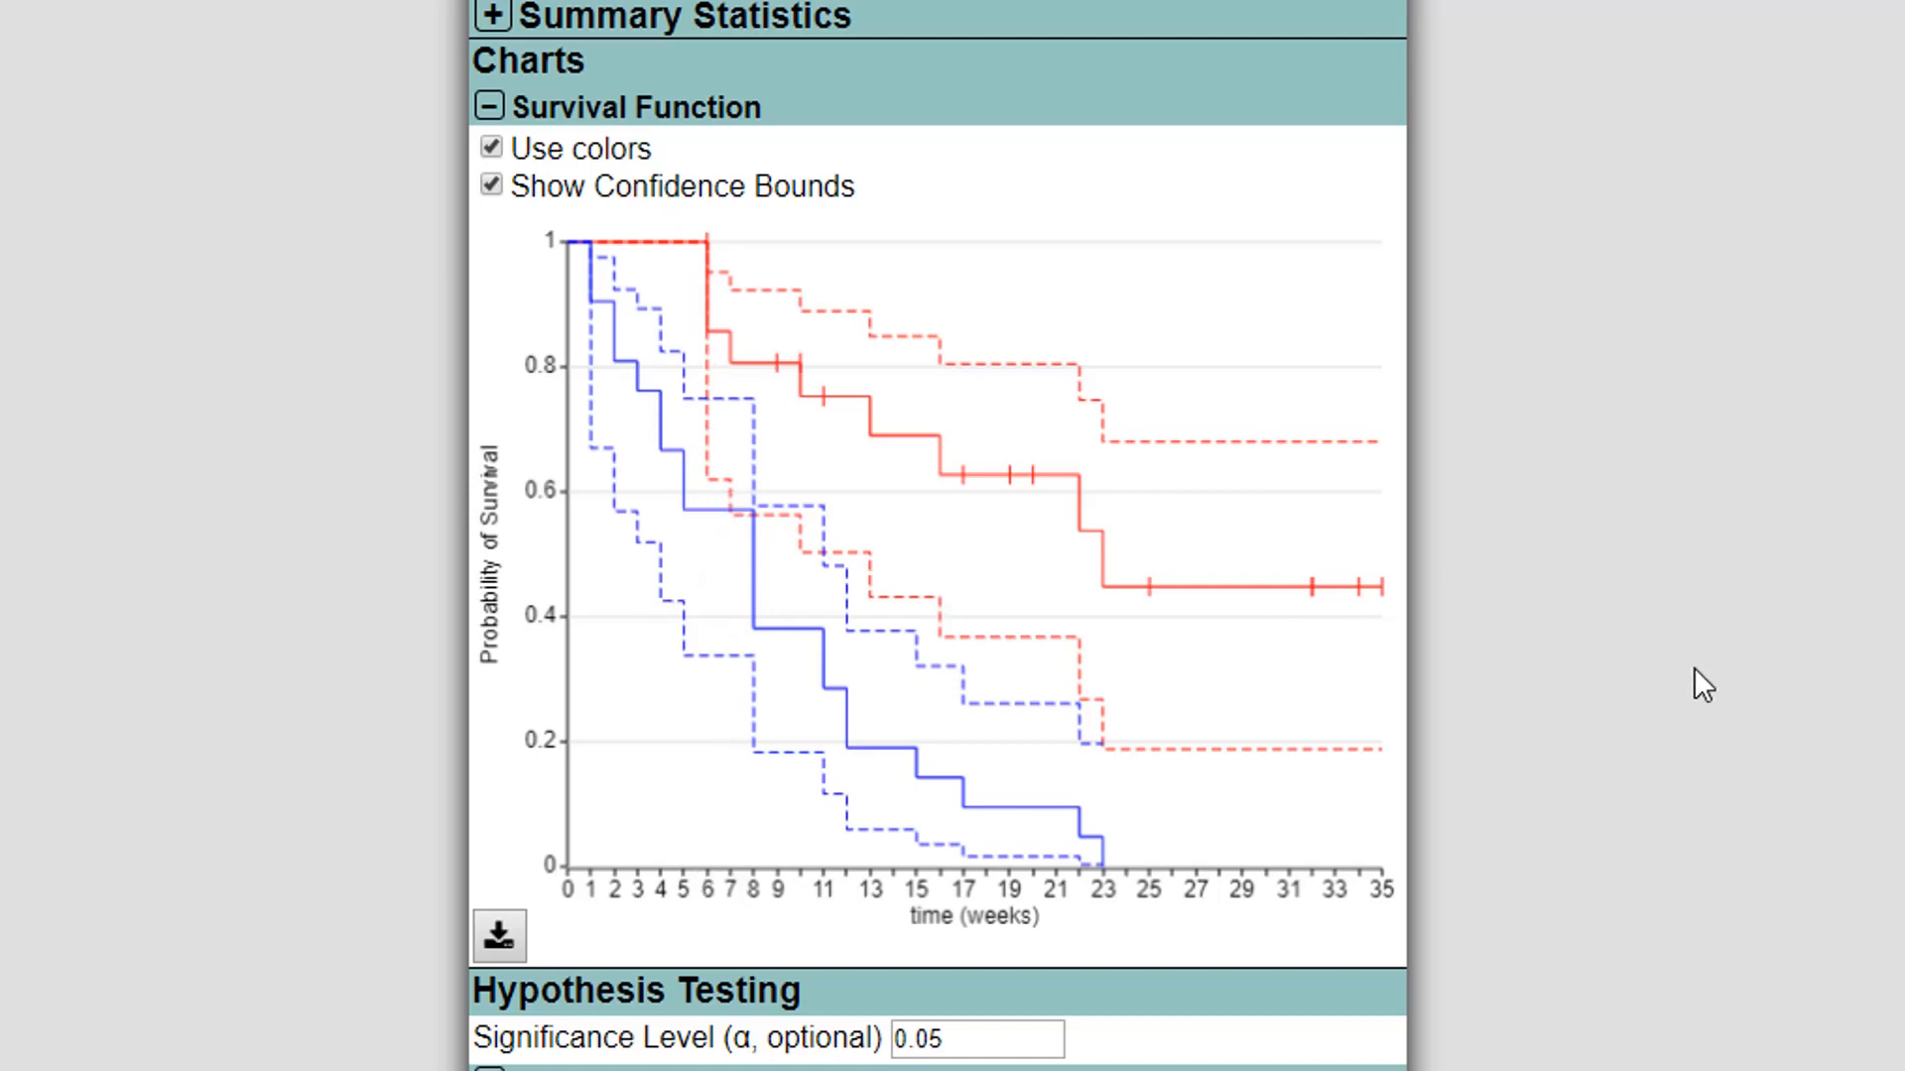
{"action": "left_click", "coordinate": [525, 185]}
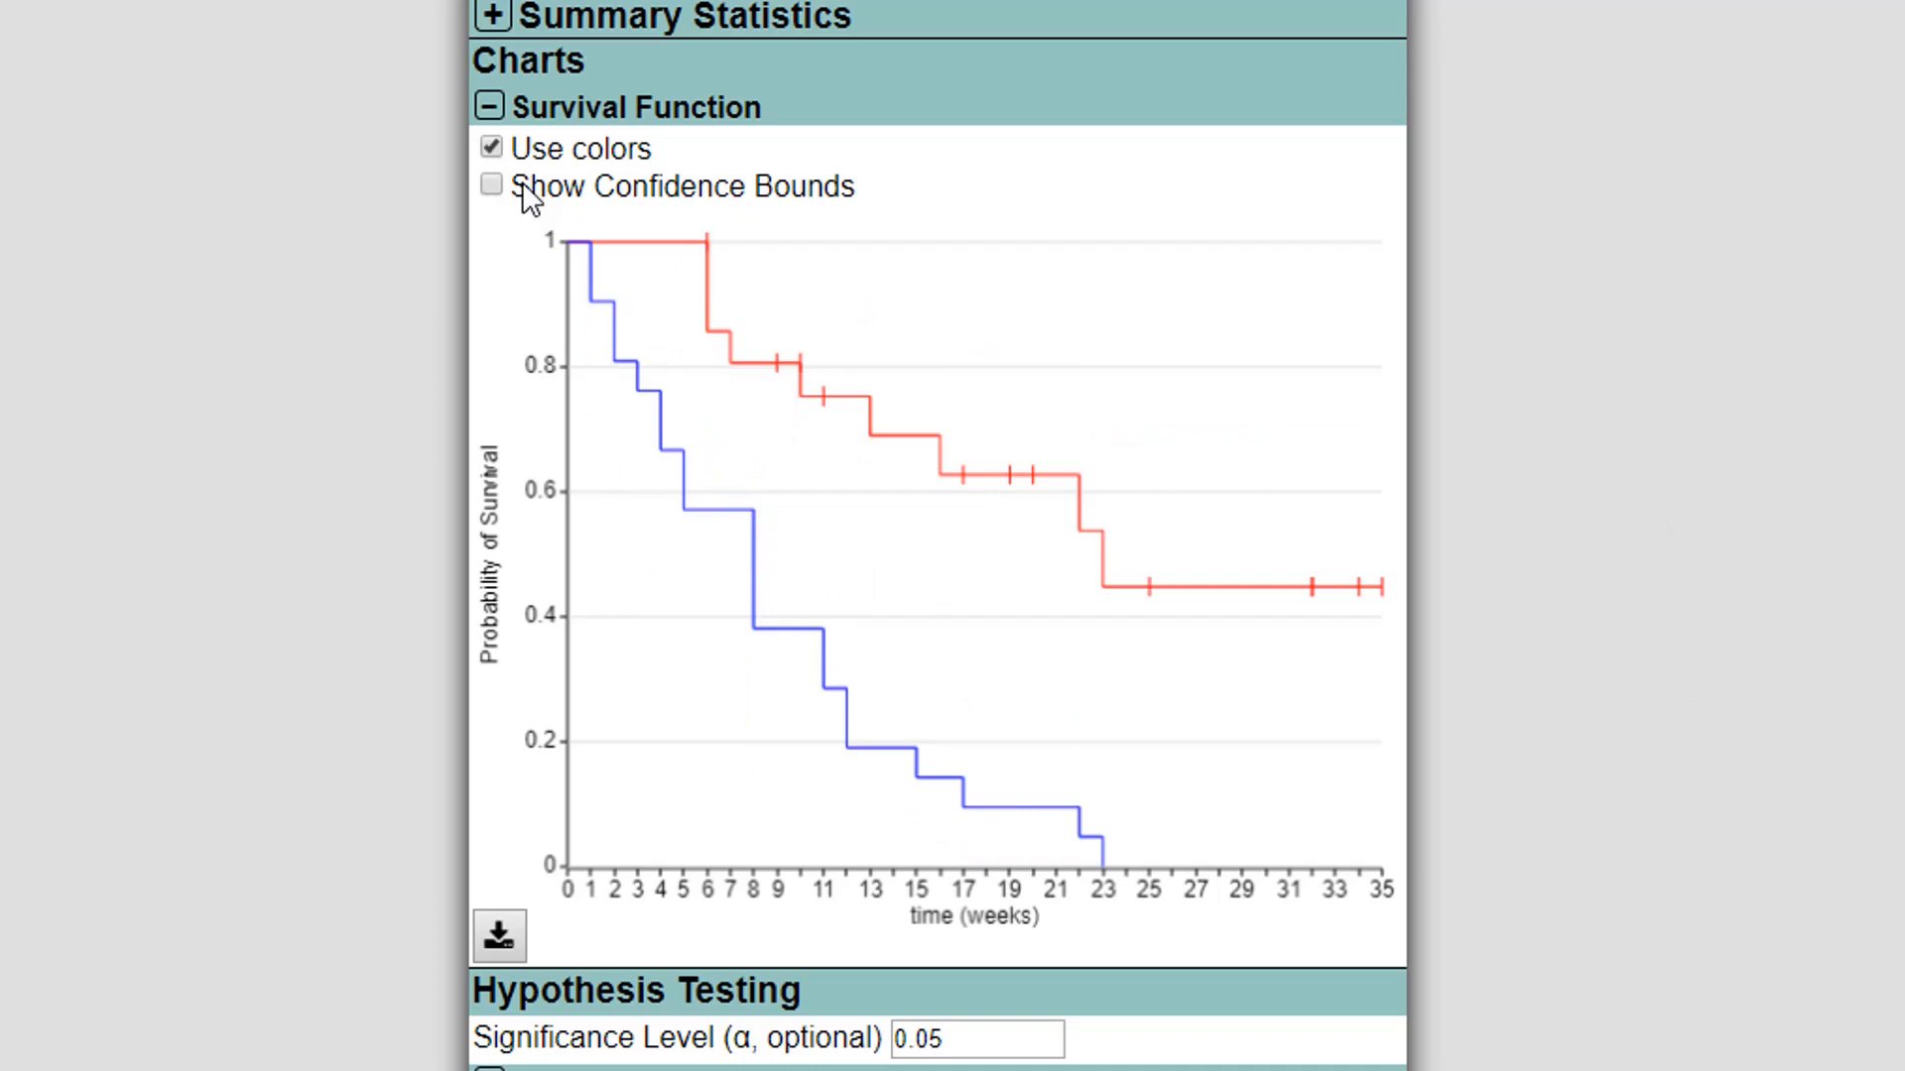
- Collapse the survival function chart and expand the Survival Function Z Test for the two groups
{"action": "left_click", "coordinate": [489, 106]}
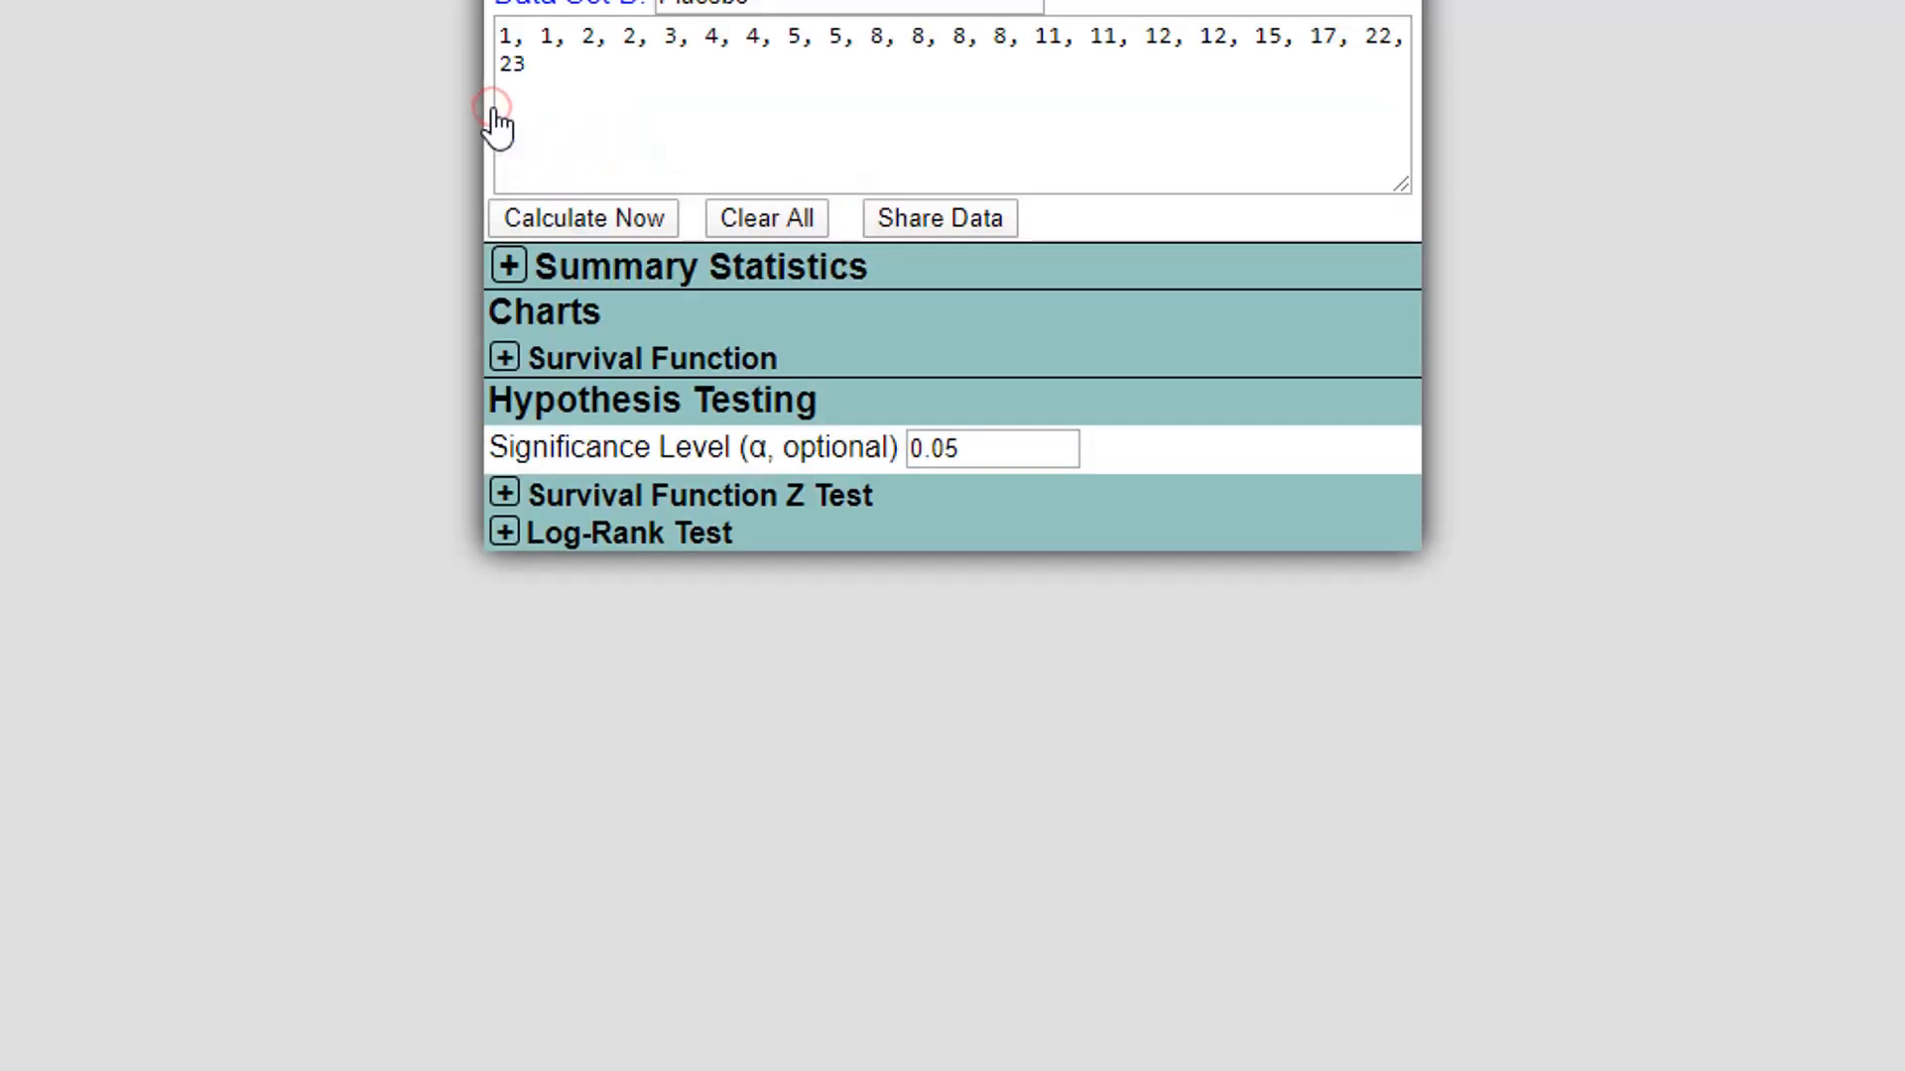
{"action": "scroll", "coordinate": [467, 13], "scroll_direction": "up", "scroll_amount": 3}
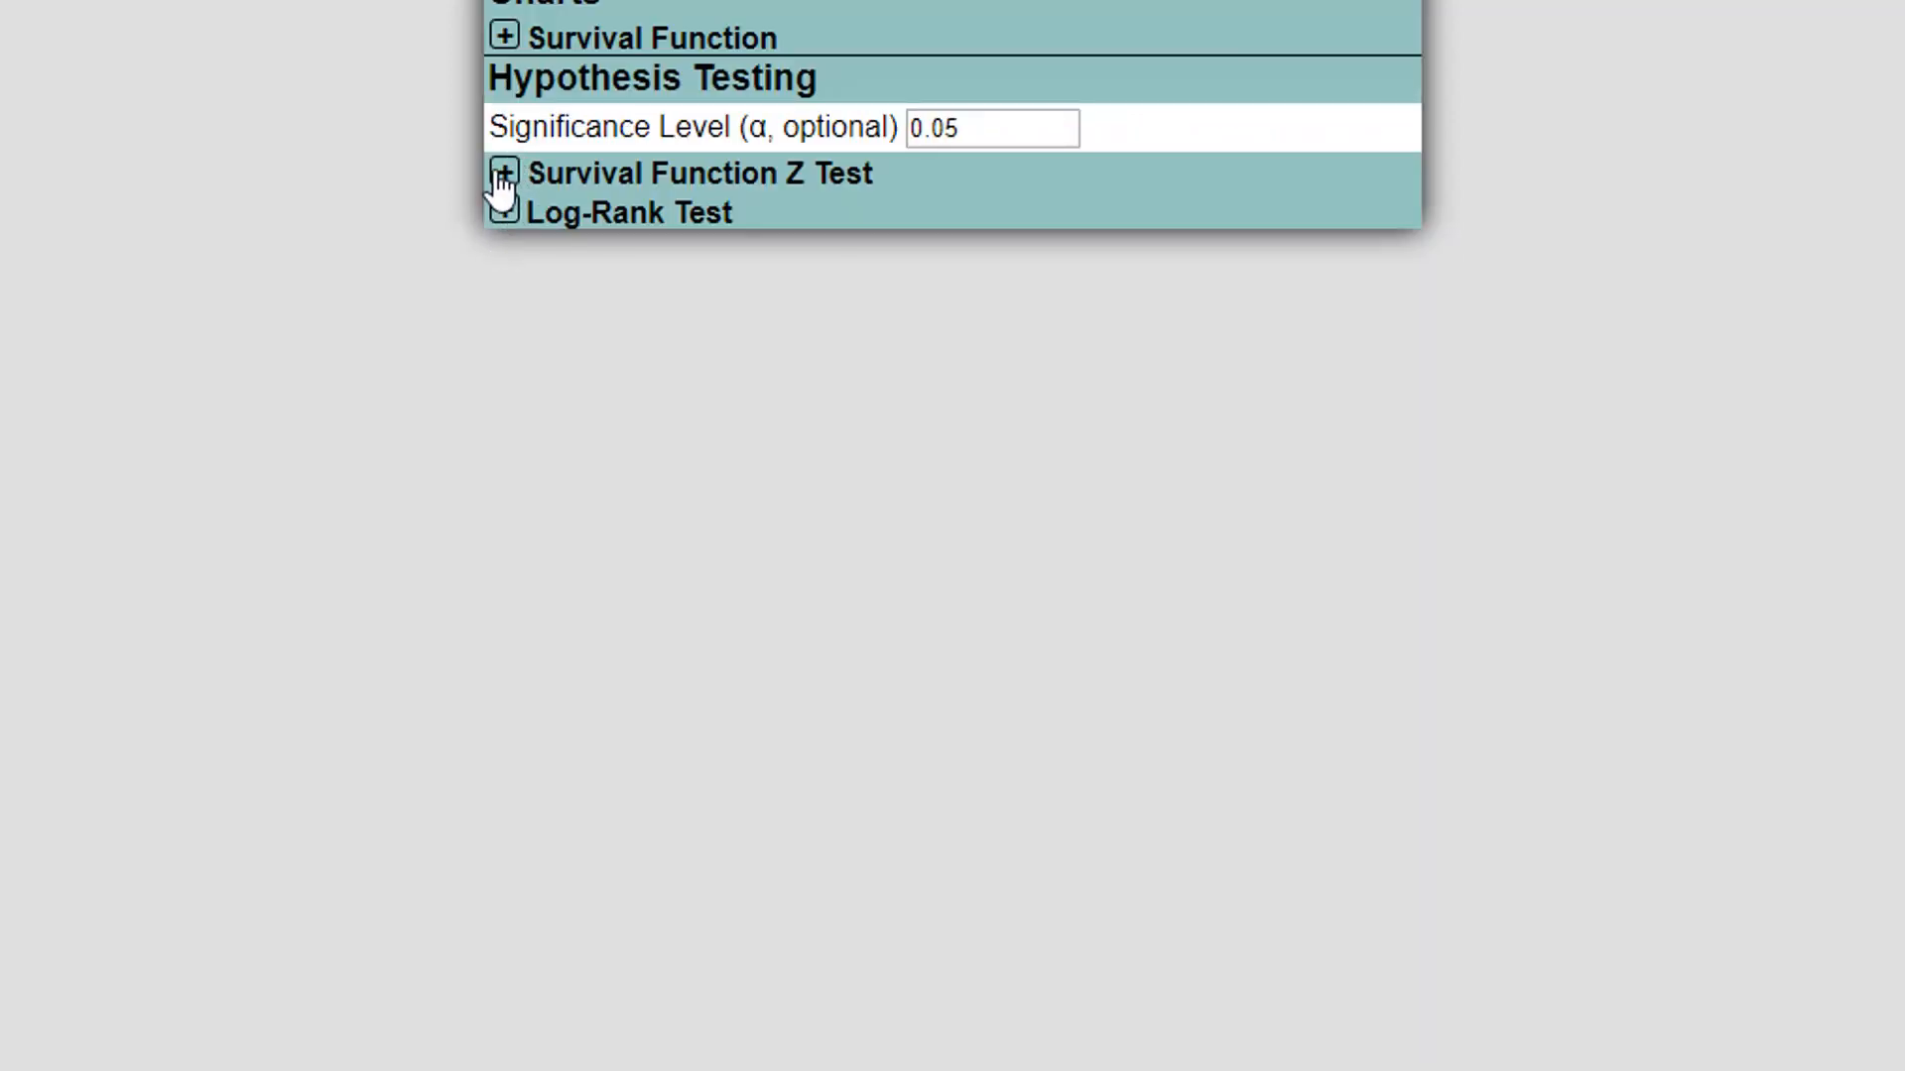
{"action": "left_click", "coordinate": [502, 178]}
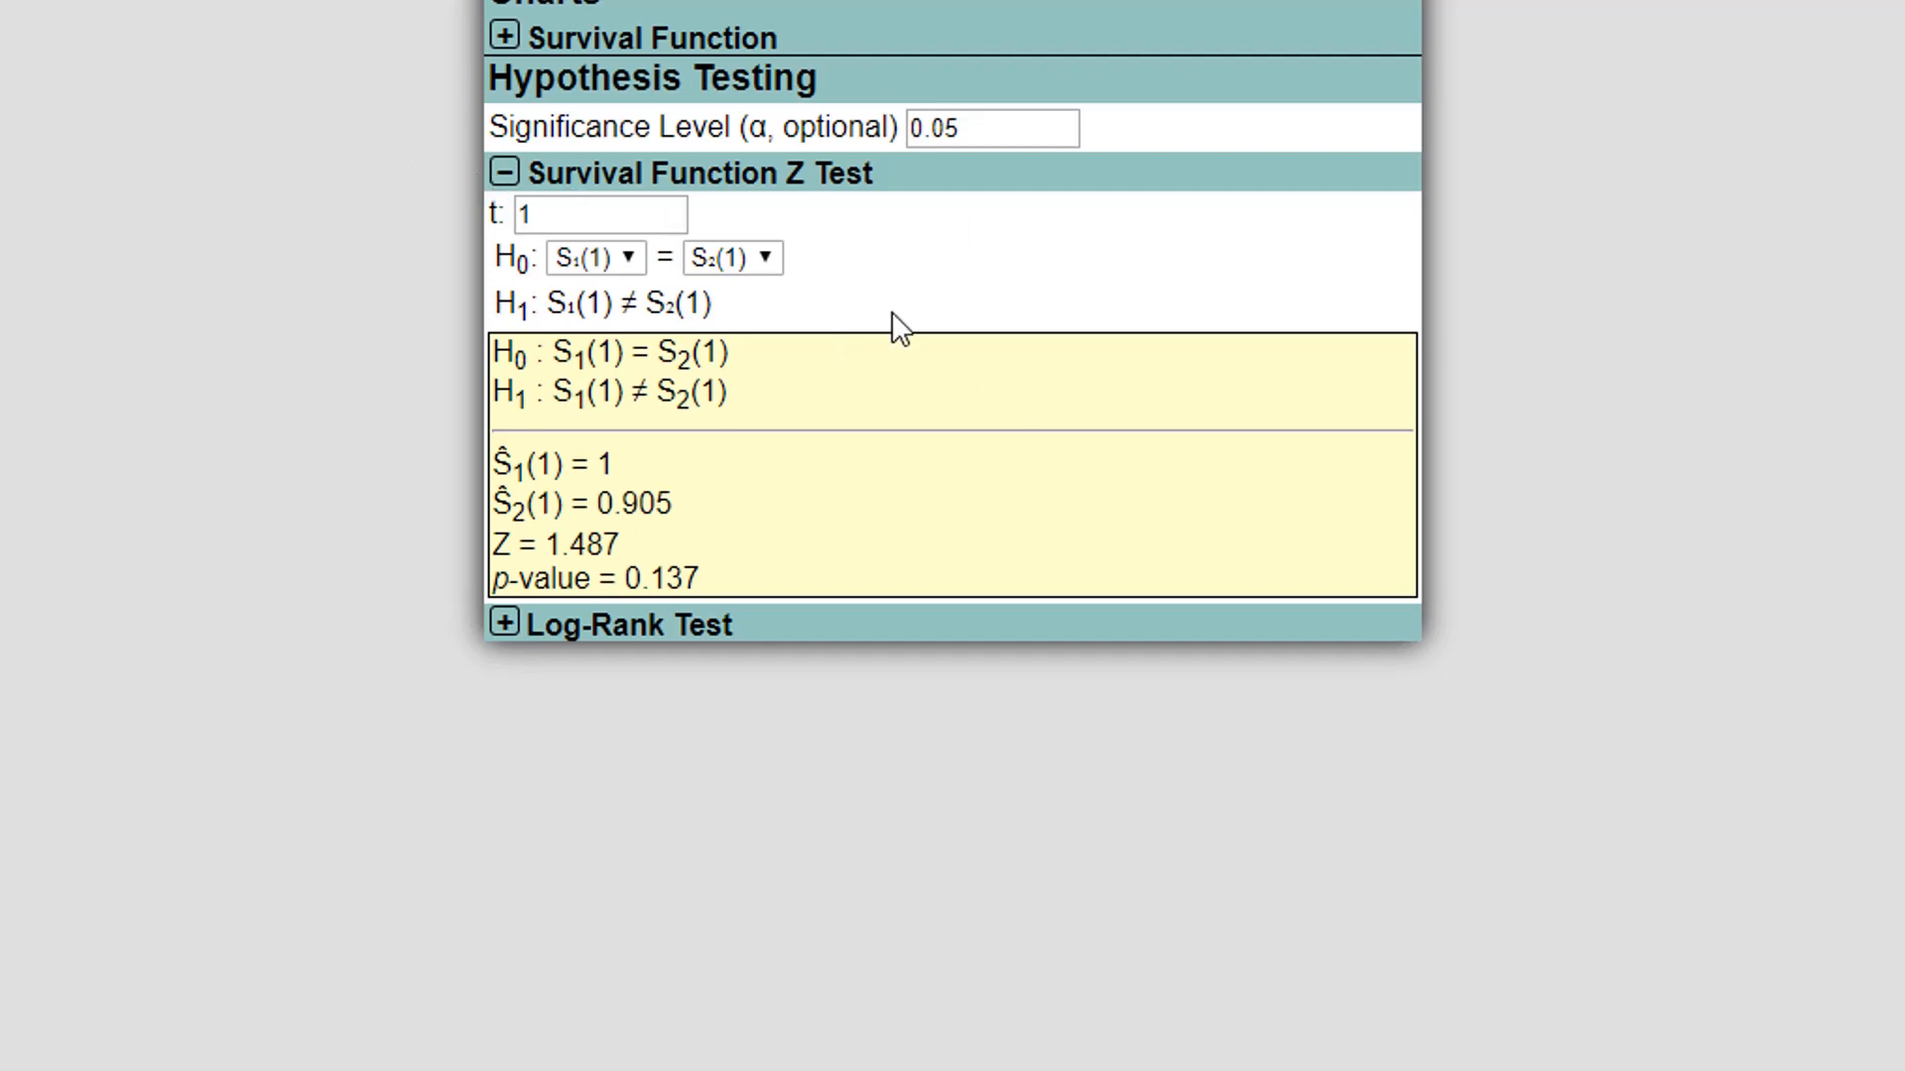
- Step the Z test's time t through values up to 12 to compare the groups at each, ending at t = 7
{"action": "left_click", "coordinate": [544, 211]}
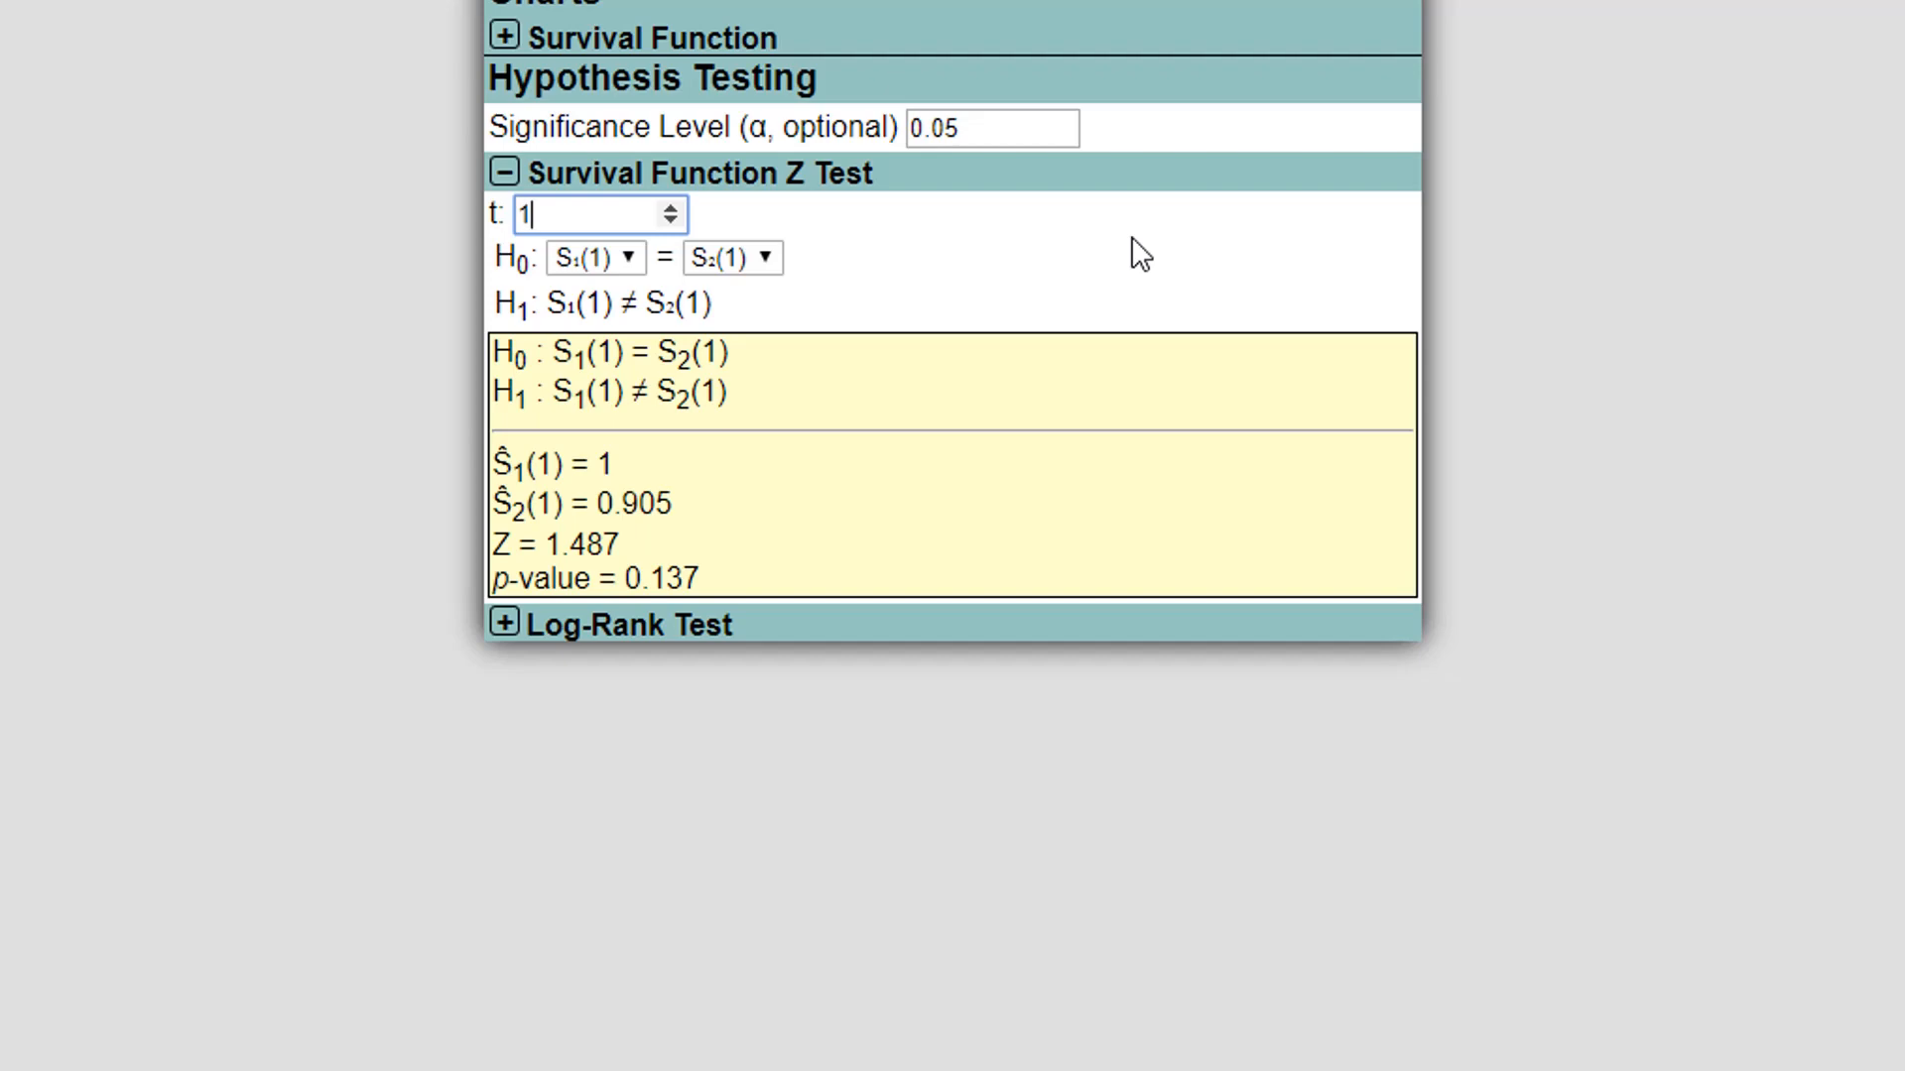
{"action": "key", "text": "Up"}
{"action": "key", "text": "Up"}
{"action": "key", "text": "Up"}
{"action": "key", "text": "Up"}
{"action": "key", "text": "Up"}
{"action": "key", "text": "Up"}
{"action": "key", "text": "Up"}
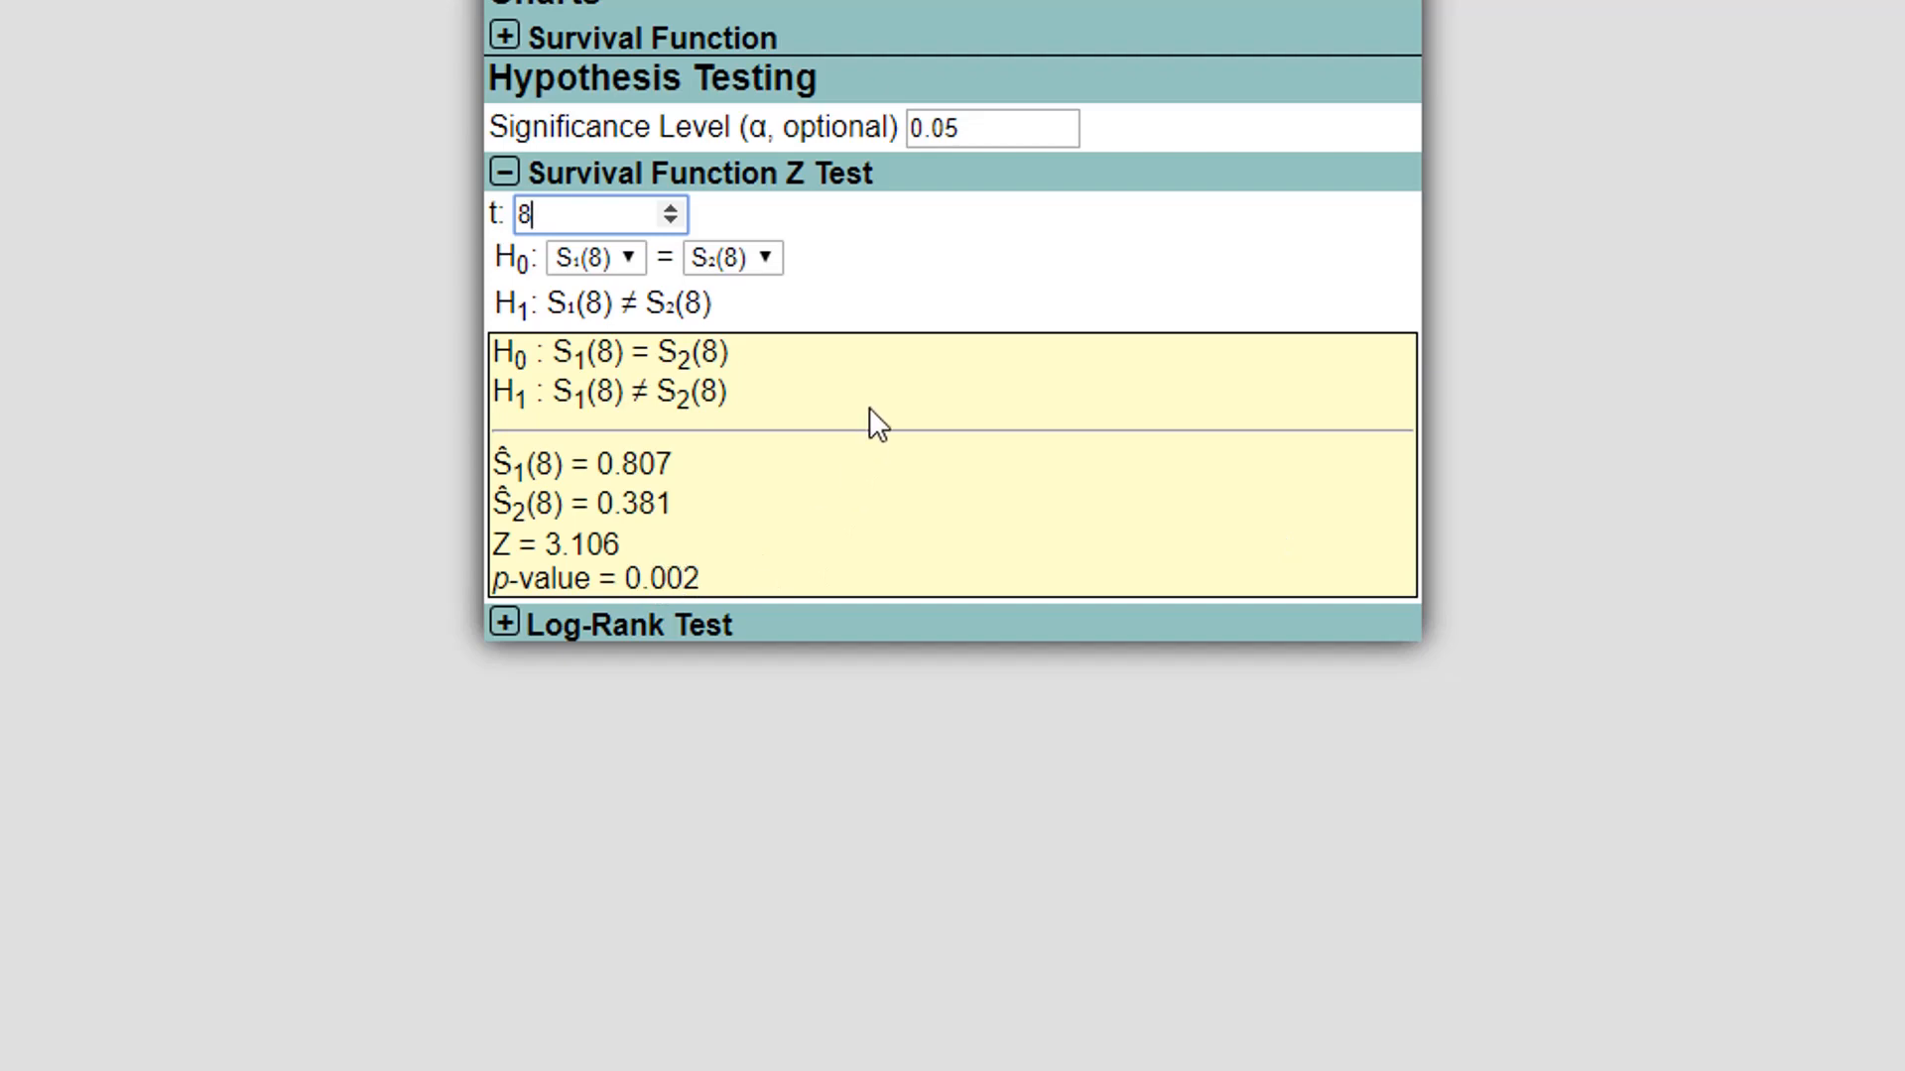
{"action": "key", "text": "Up"}
{"action": "key", "text": "Down"}
{"action": "key", "text": "Down"}
{"action": "key", "text": "Down"}
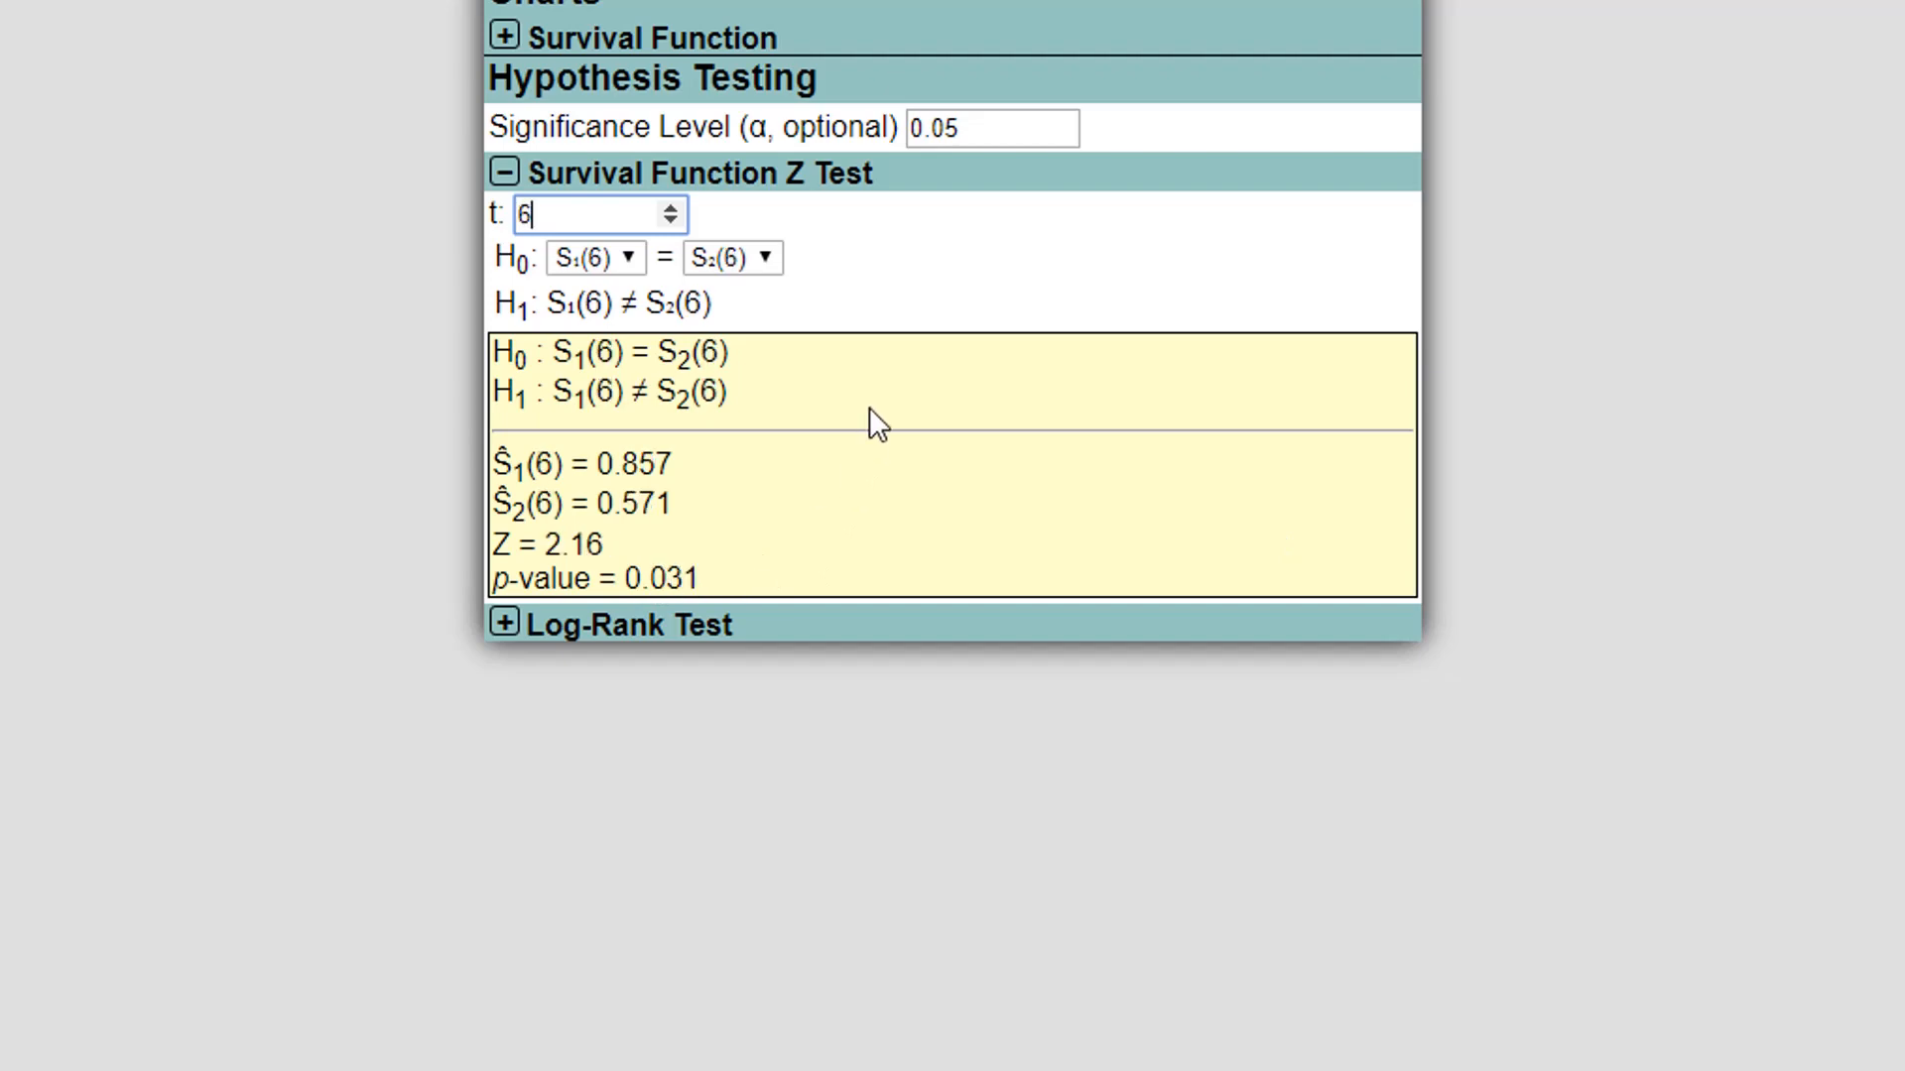
{"action": "key", "text": "Up"}
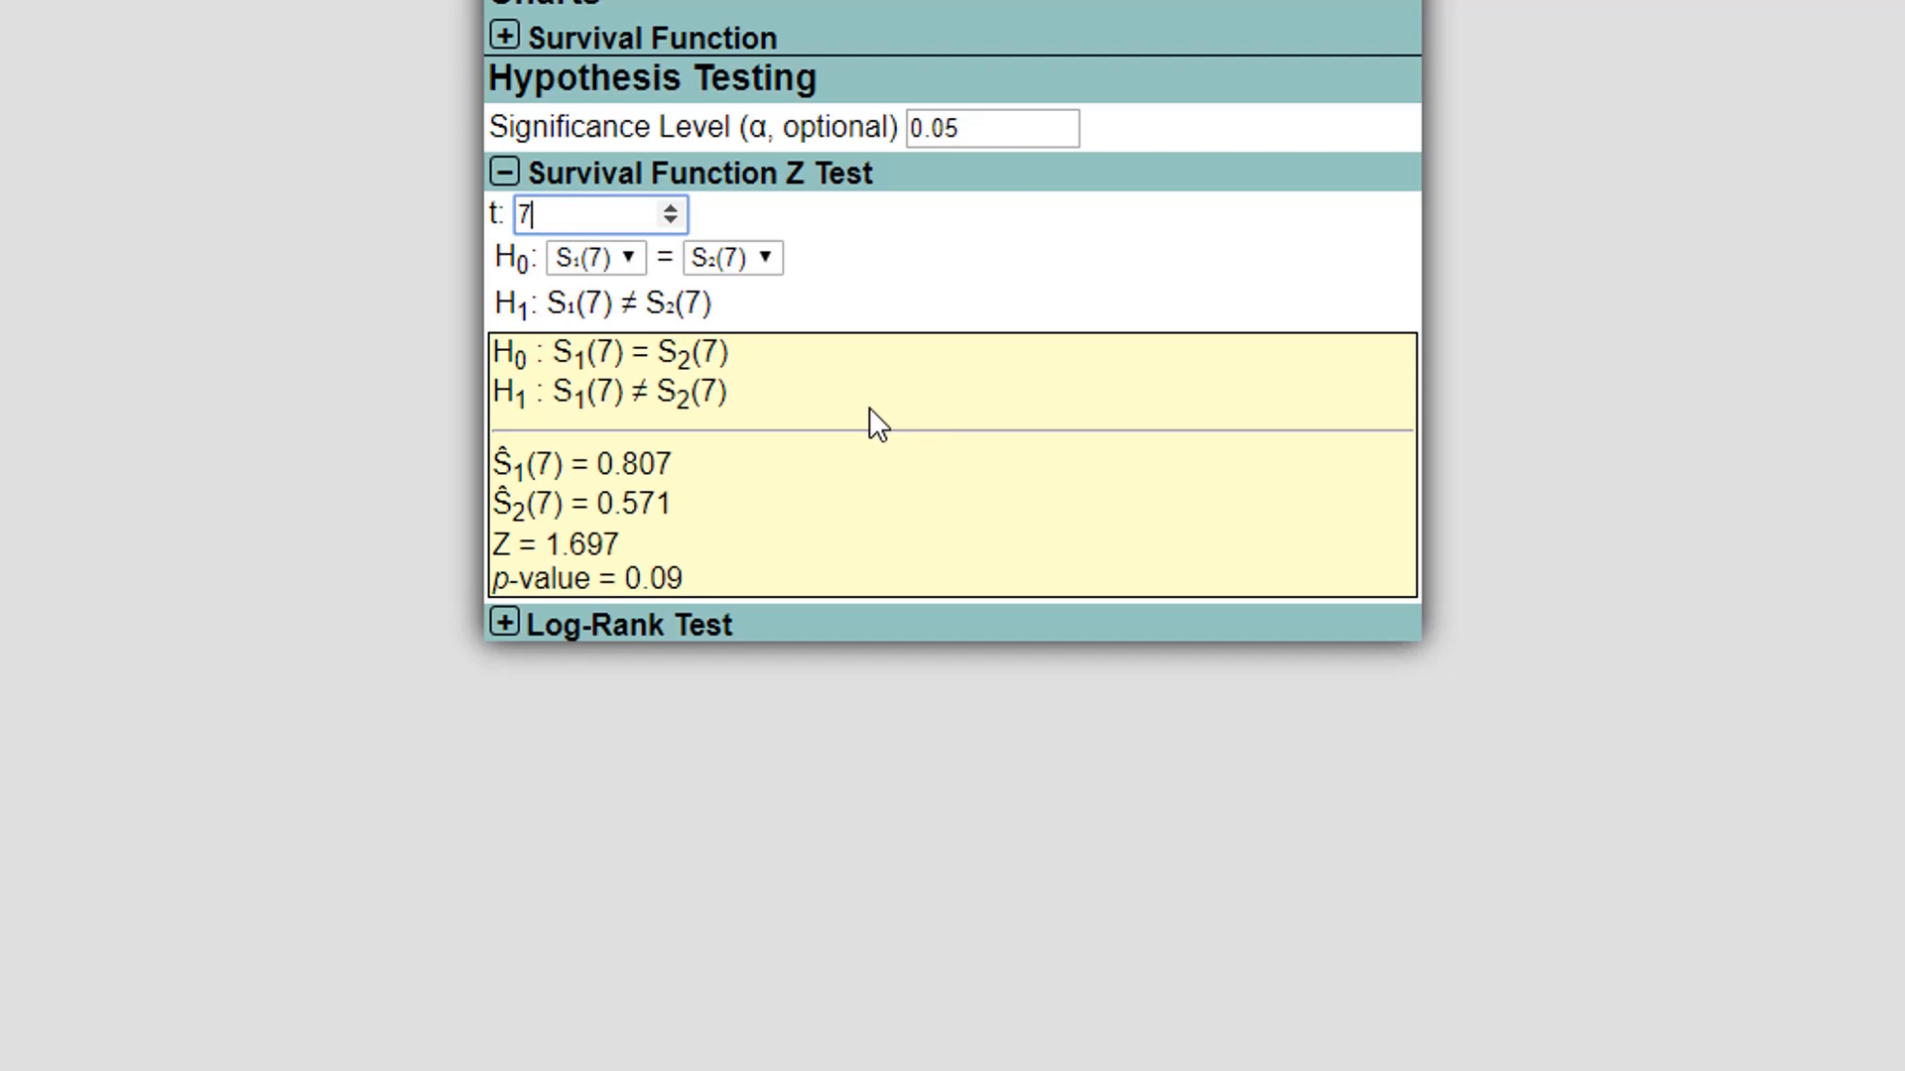
{"action": "key", "text": "Down"}
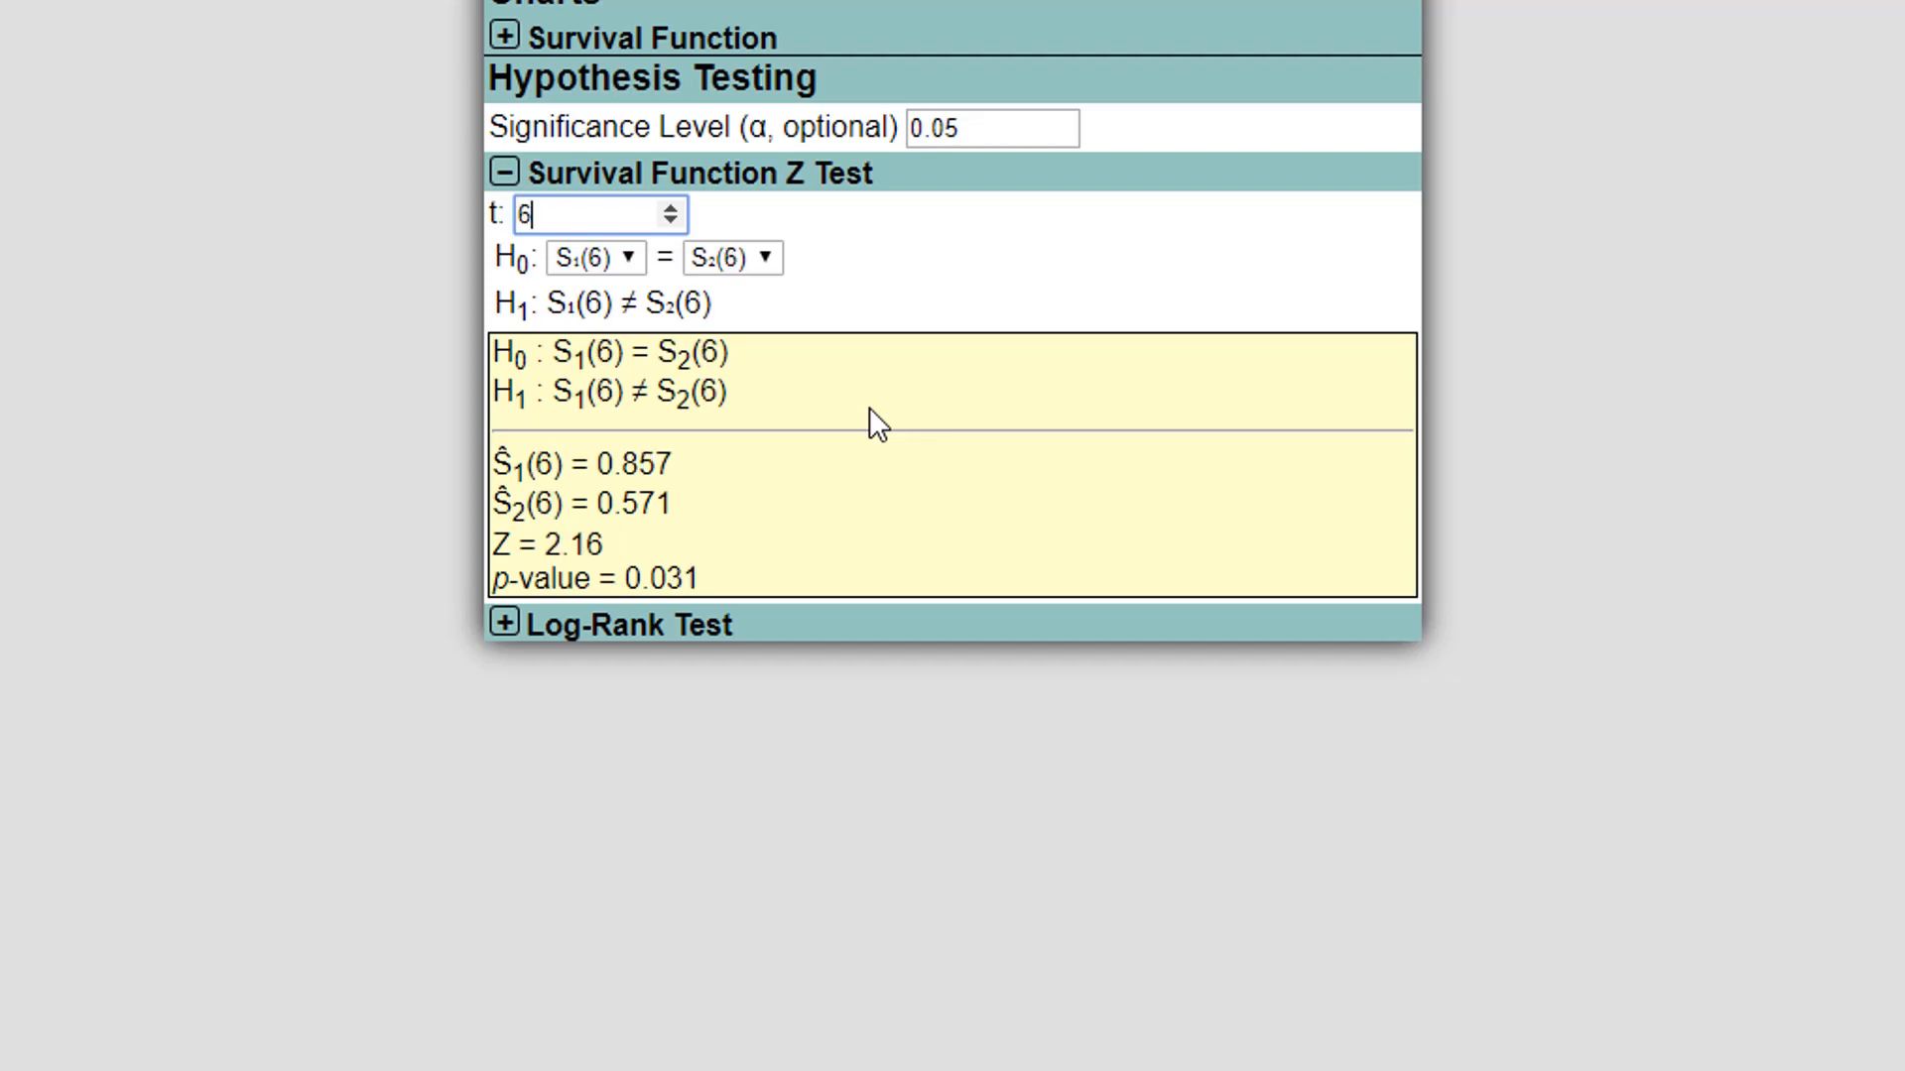
{"action": "key", "text": "Up"}
{"action": "key", "text": "Up"}
{"action": "key", "text": "Up"}
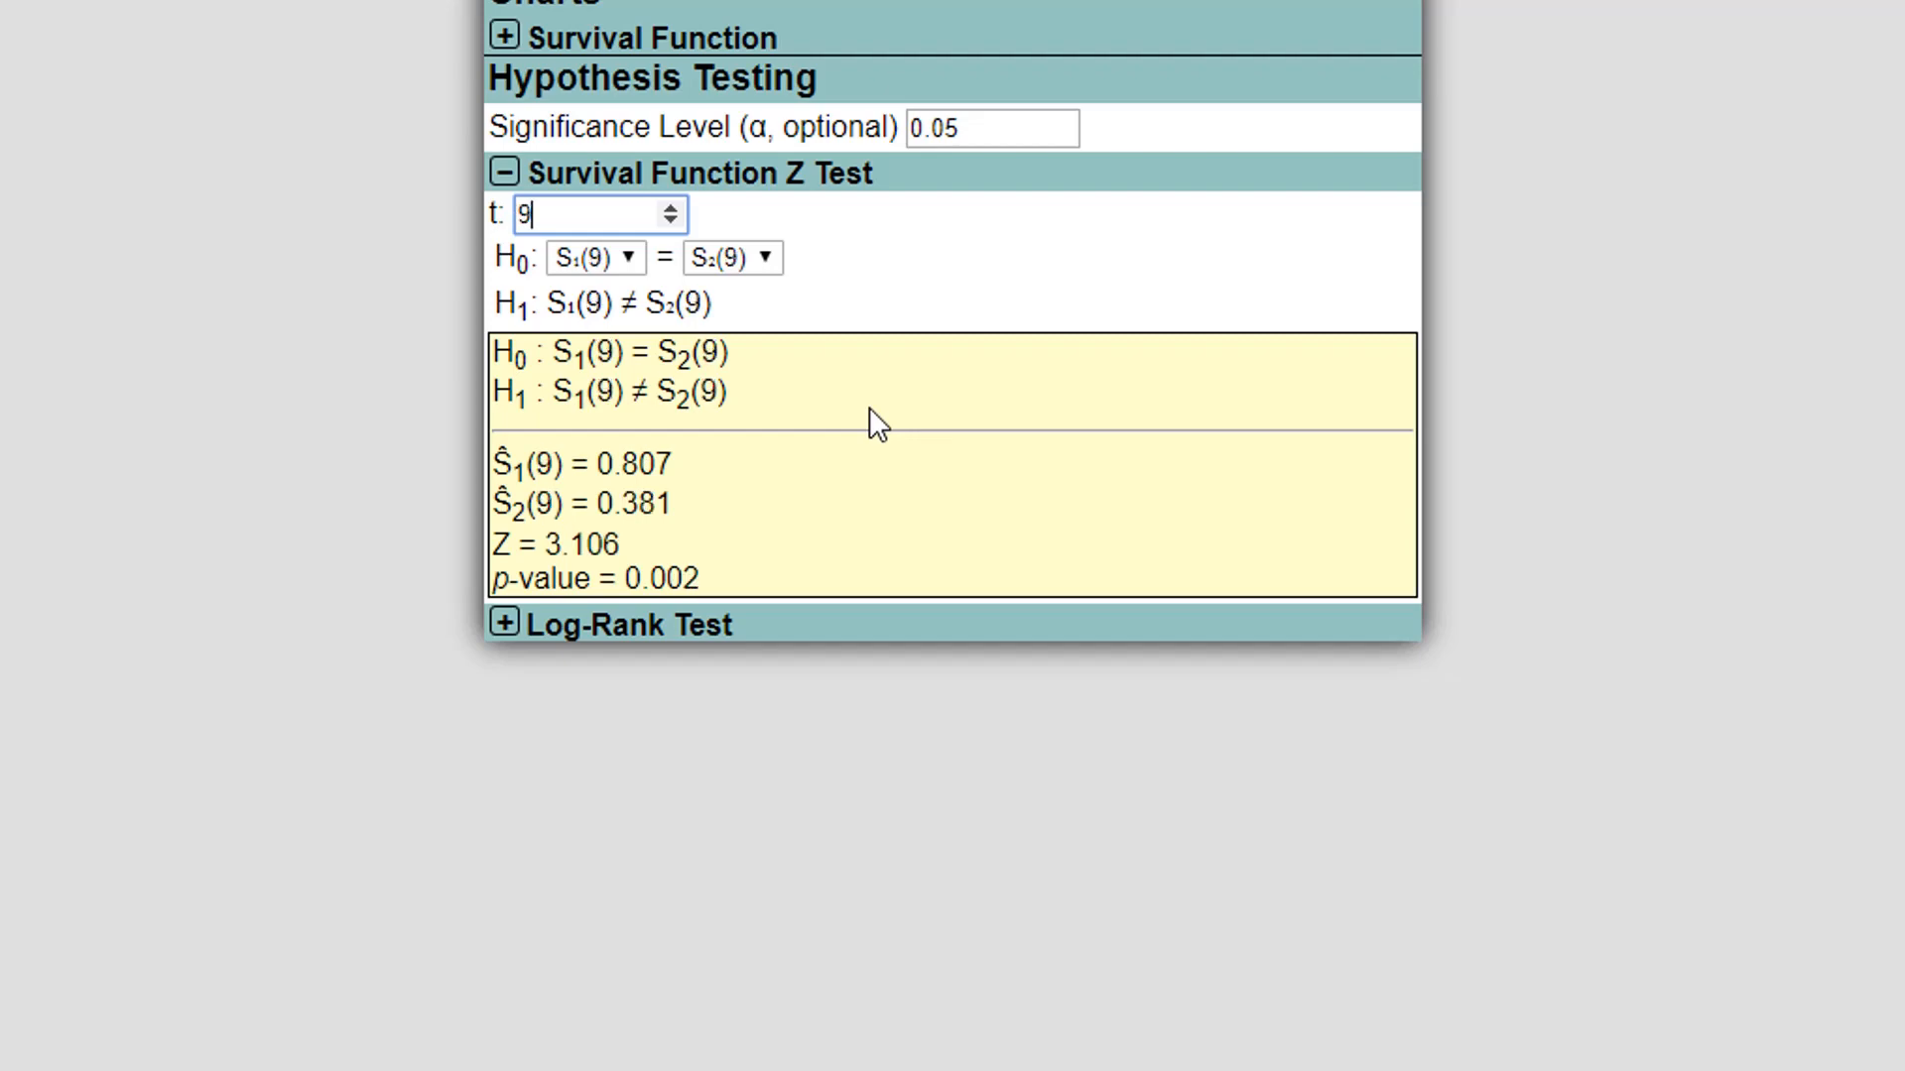
{"action": "key", "text": "Up"}
{"action": "key", "text": "Up"}
{"action": "key", "text": "Up"}
{"action": "key", "text": "Up"}
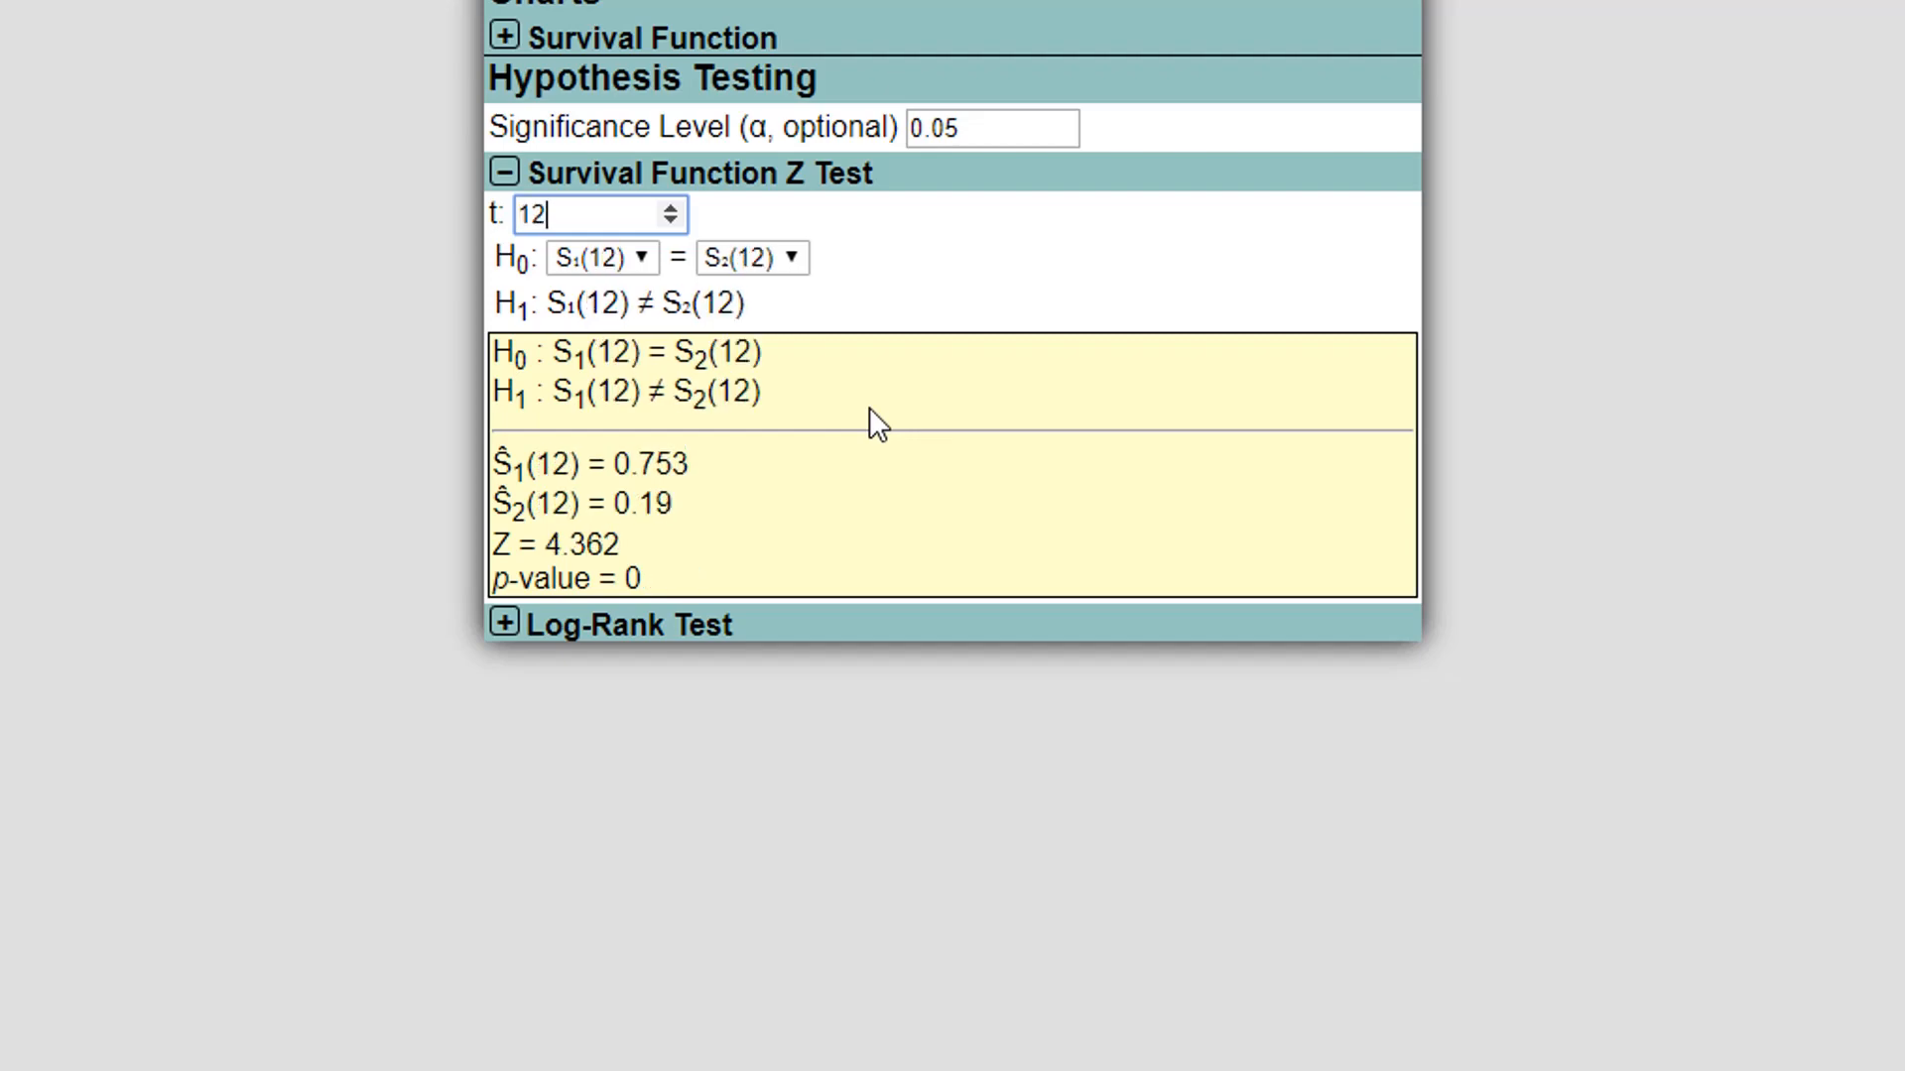
{"action": "key", "text": "Down"}
{"action": "key", "text": "Down"}
{"action": "key", "text": "Down"}
{"action": "key", "text": "Down"}
{"action": "key", "text": "Down"}
{"action": "key", "text": "Down"}
{"action": "key", "text": "Down"}
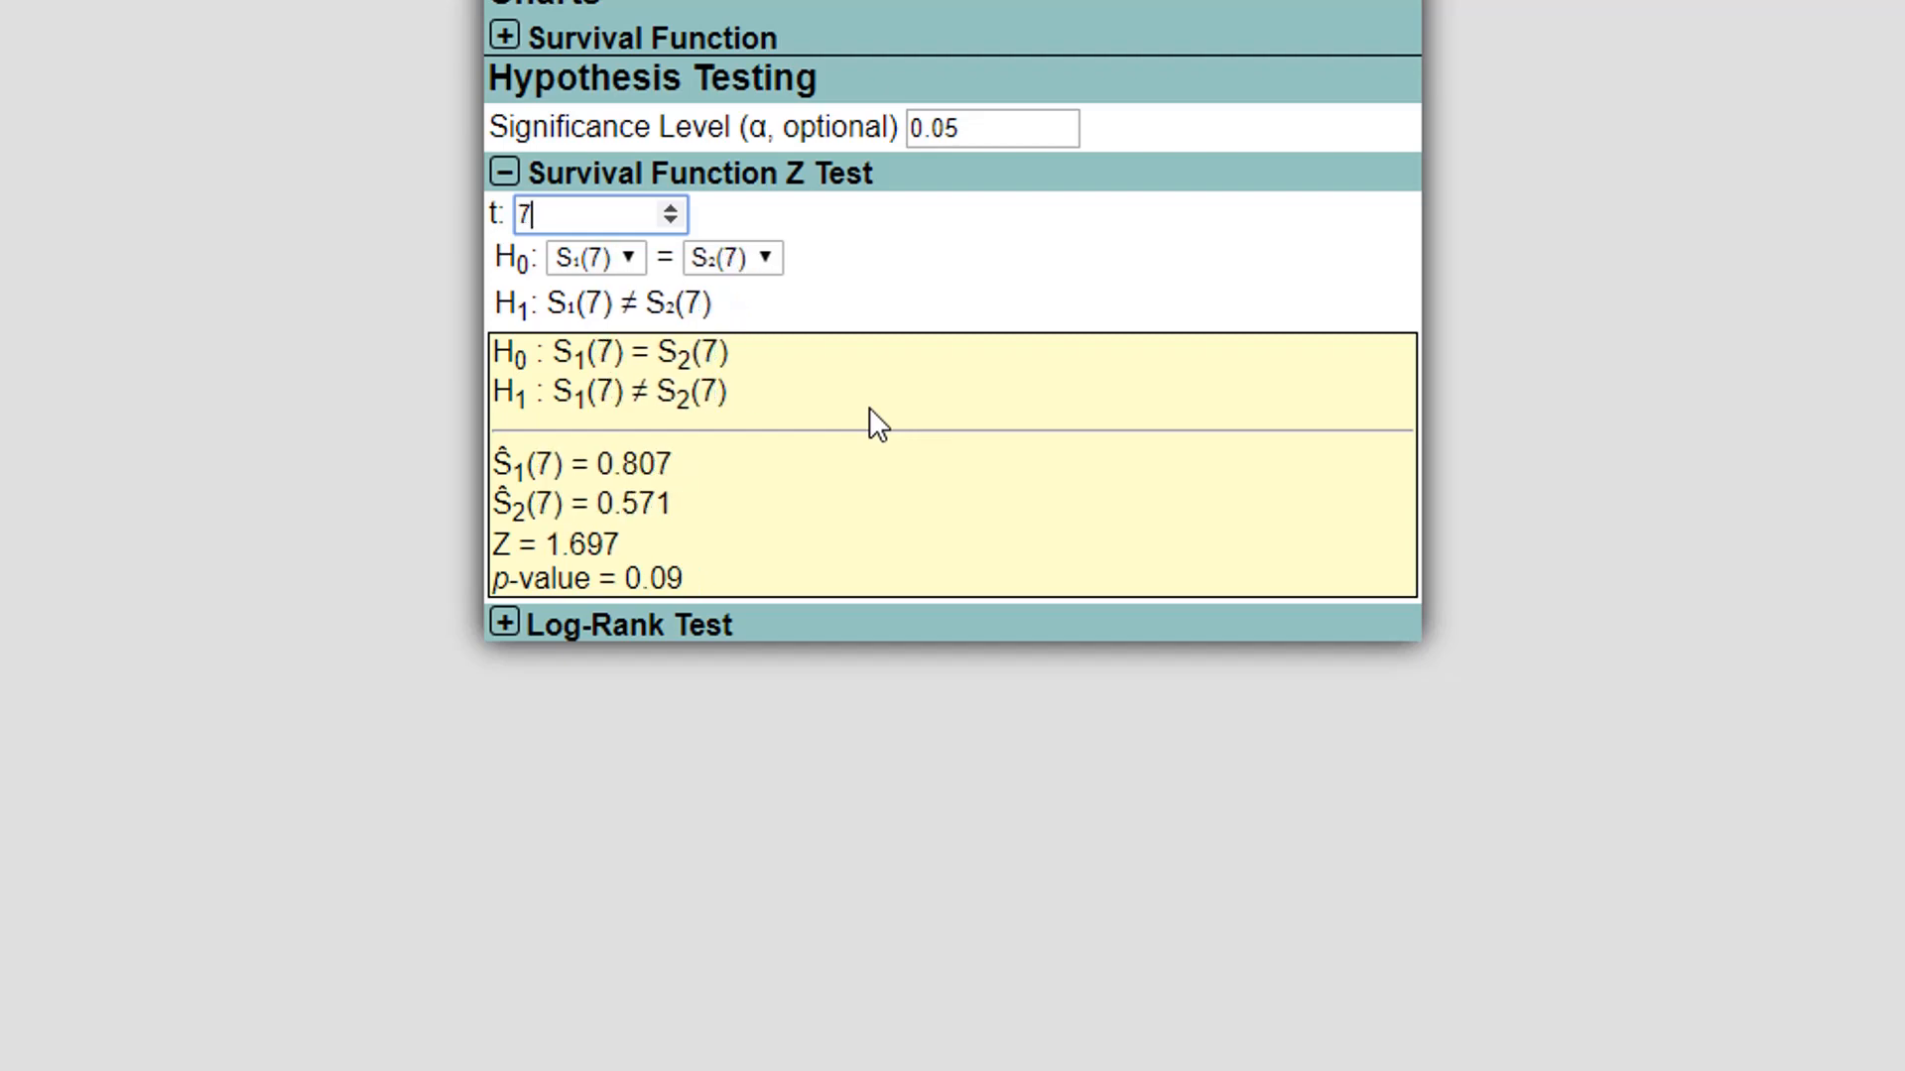
{"action": "key", "text": "Down"}
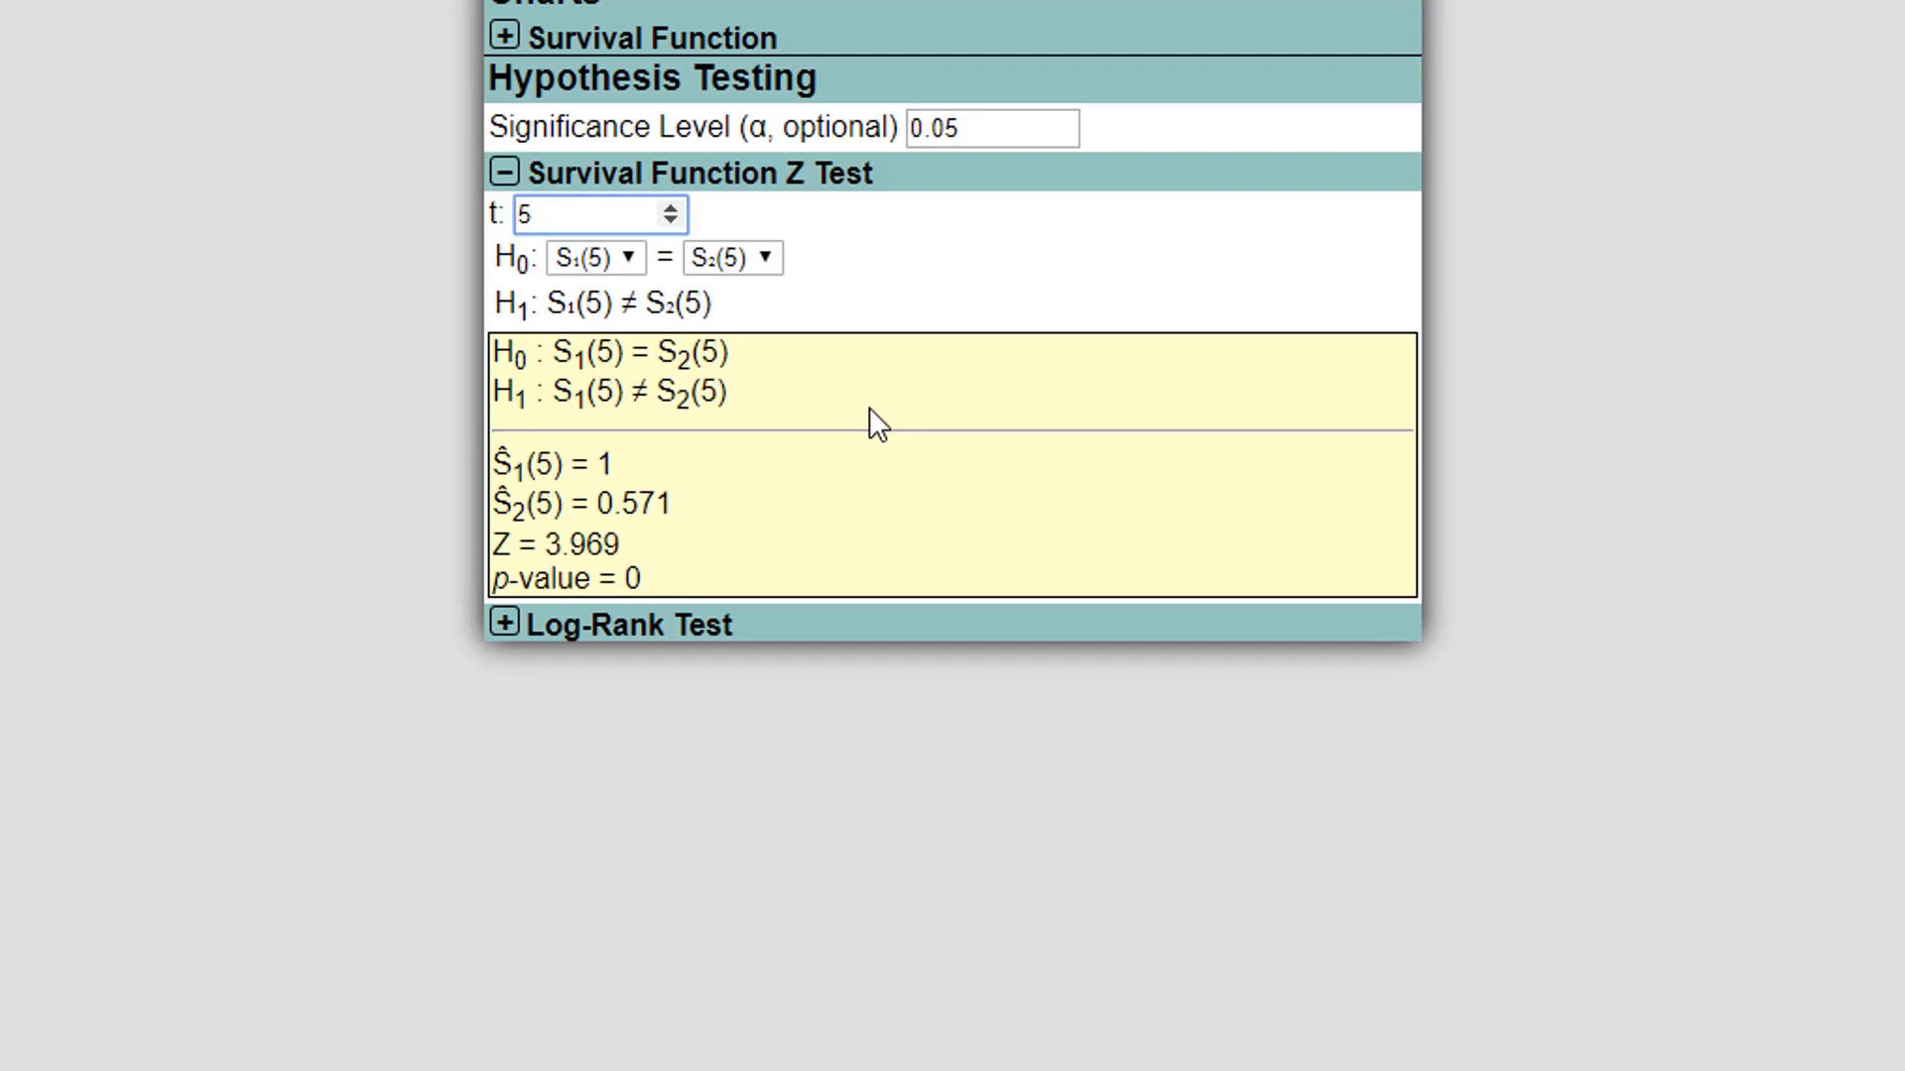
{"action": "key", "text": "Up"}
{"action": "key", "text": "Up"}
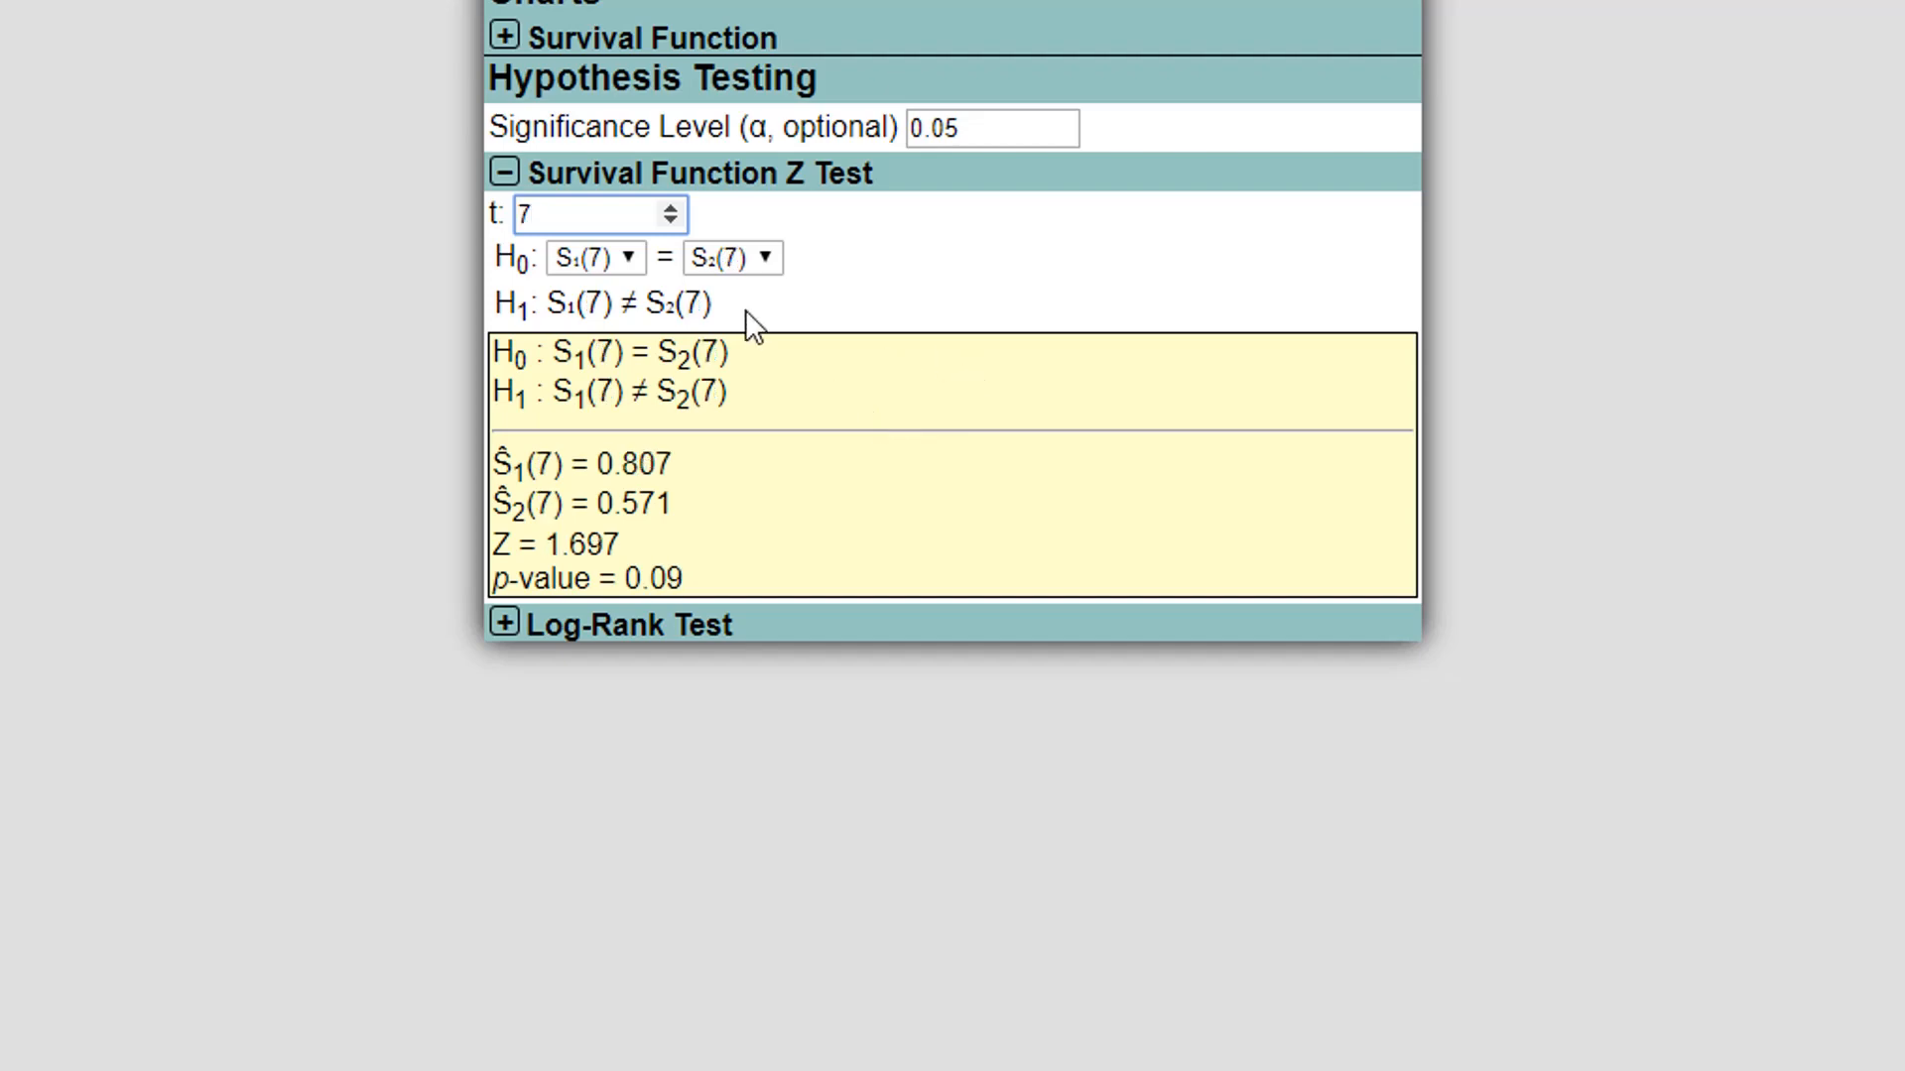
- Check which survival functions can be chosen on each side of the Z test's null hypothesis, leaving S₁(7) = S₂(7)
{"action": "left_click", "coordinate": [635, 255]}
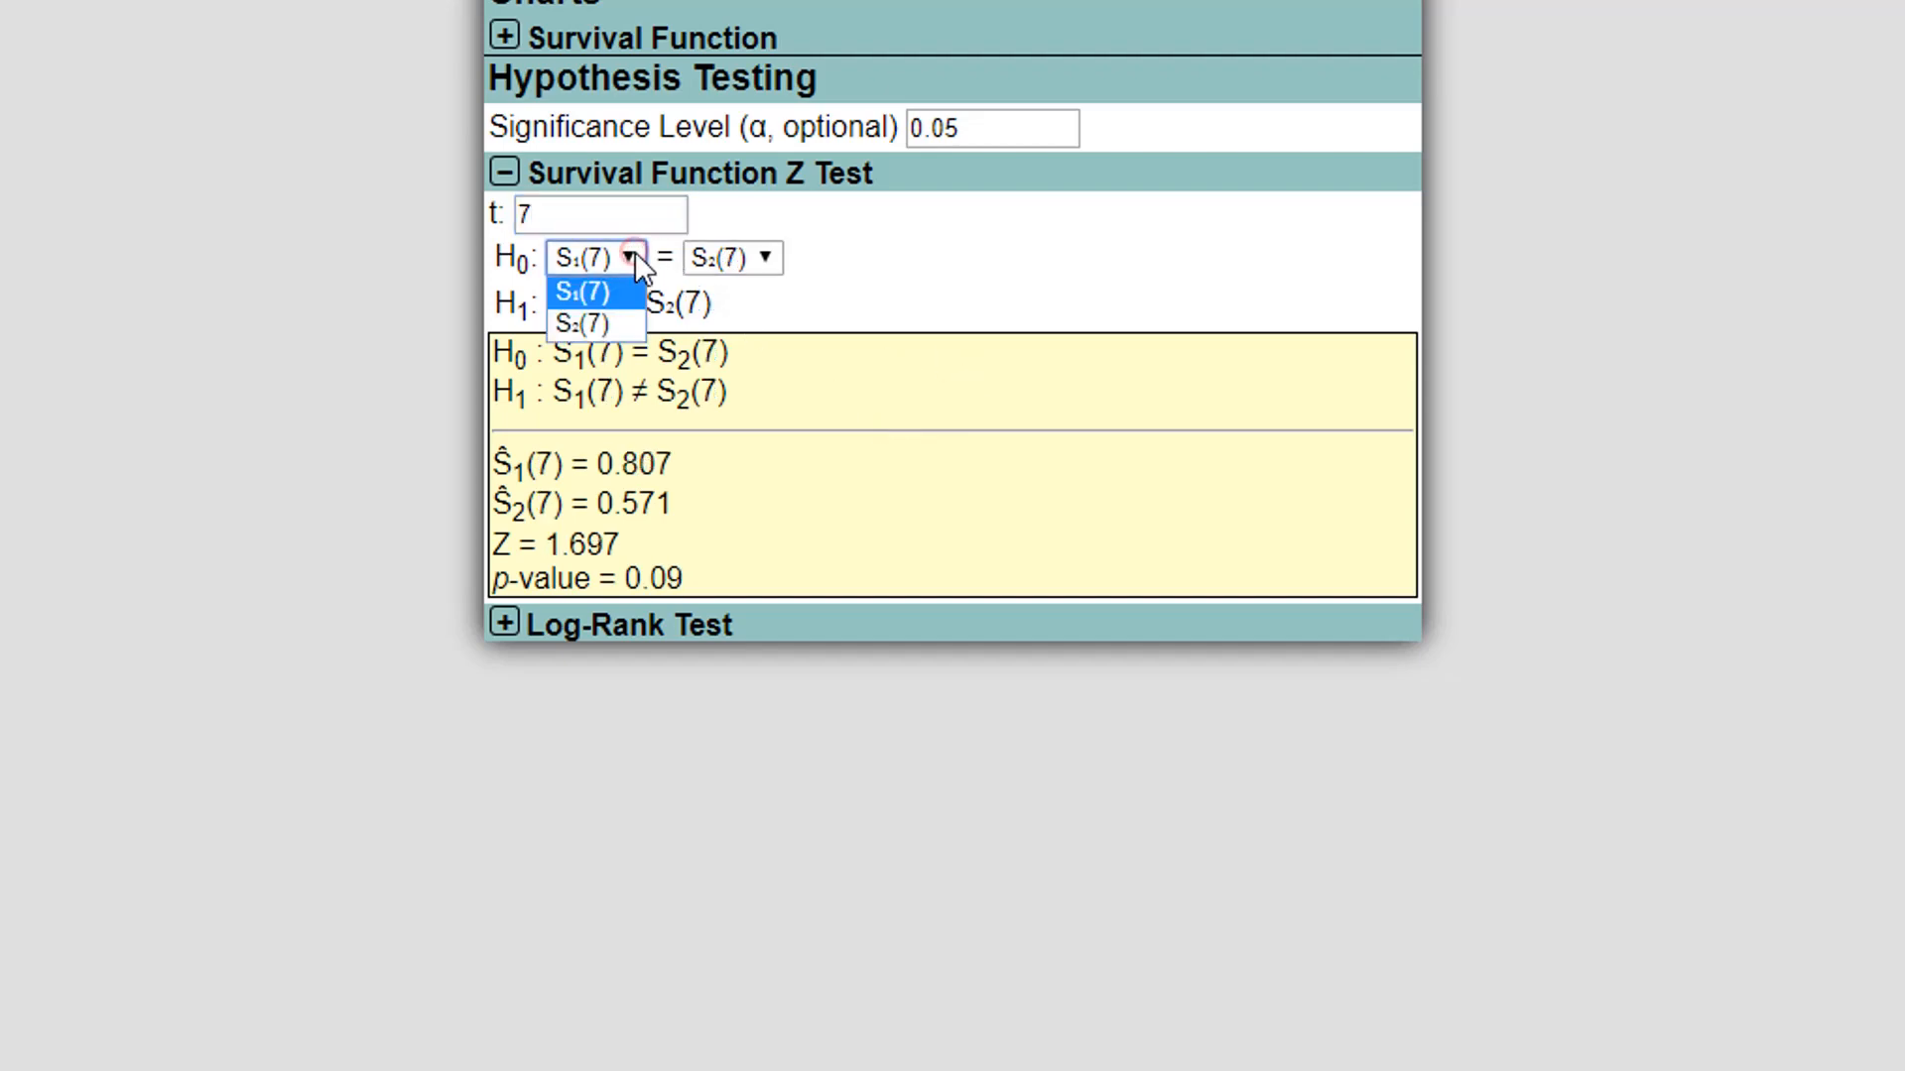
{"action": "left_click", "coordinate": [635, 255]}
{"action": "left_click", "coordinate": [730, 258]}
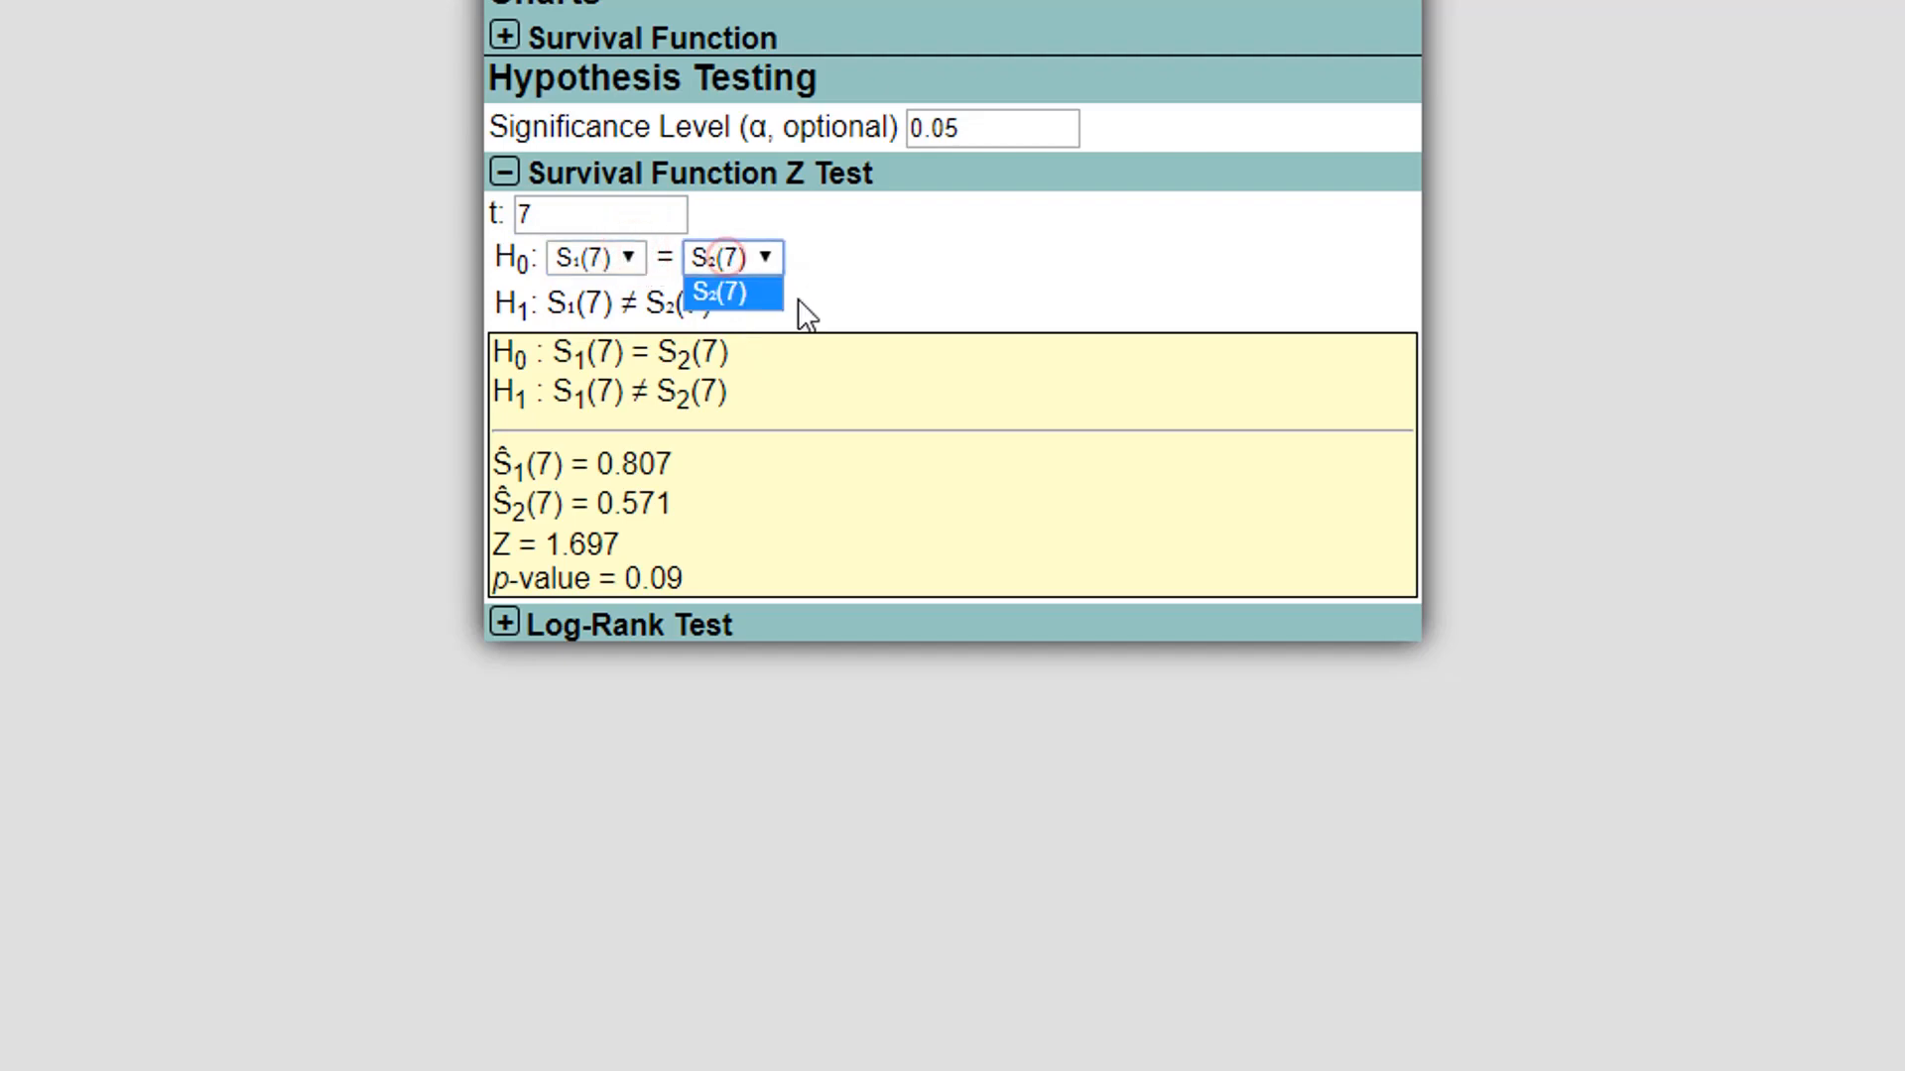
{"action": "left_click", "coordinate": [867, 303]}
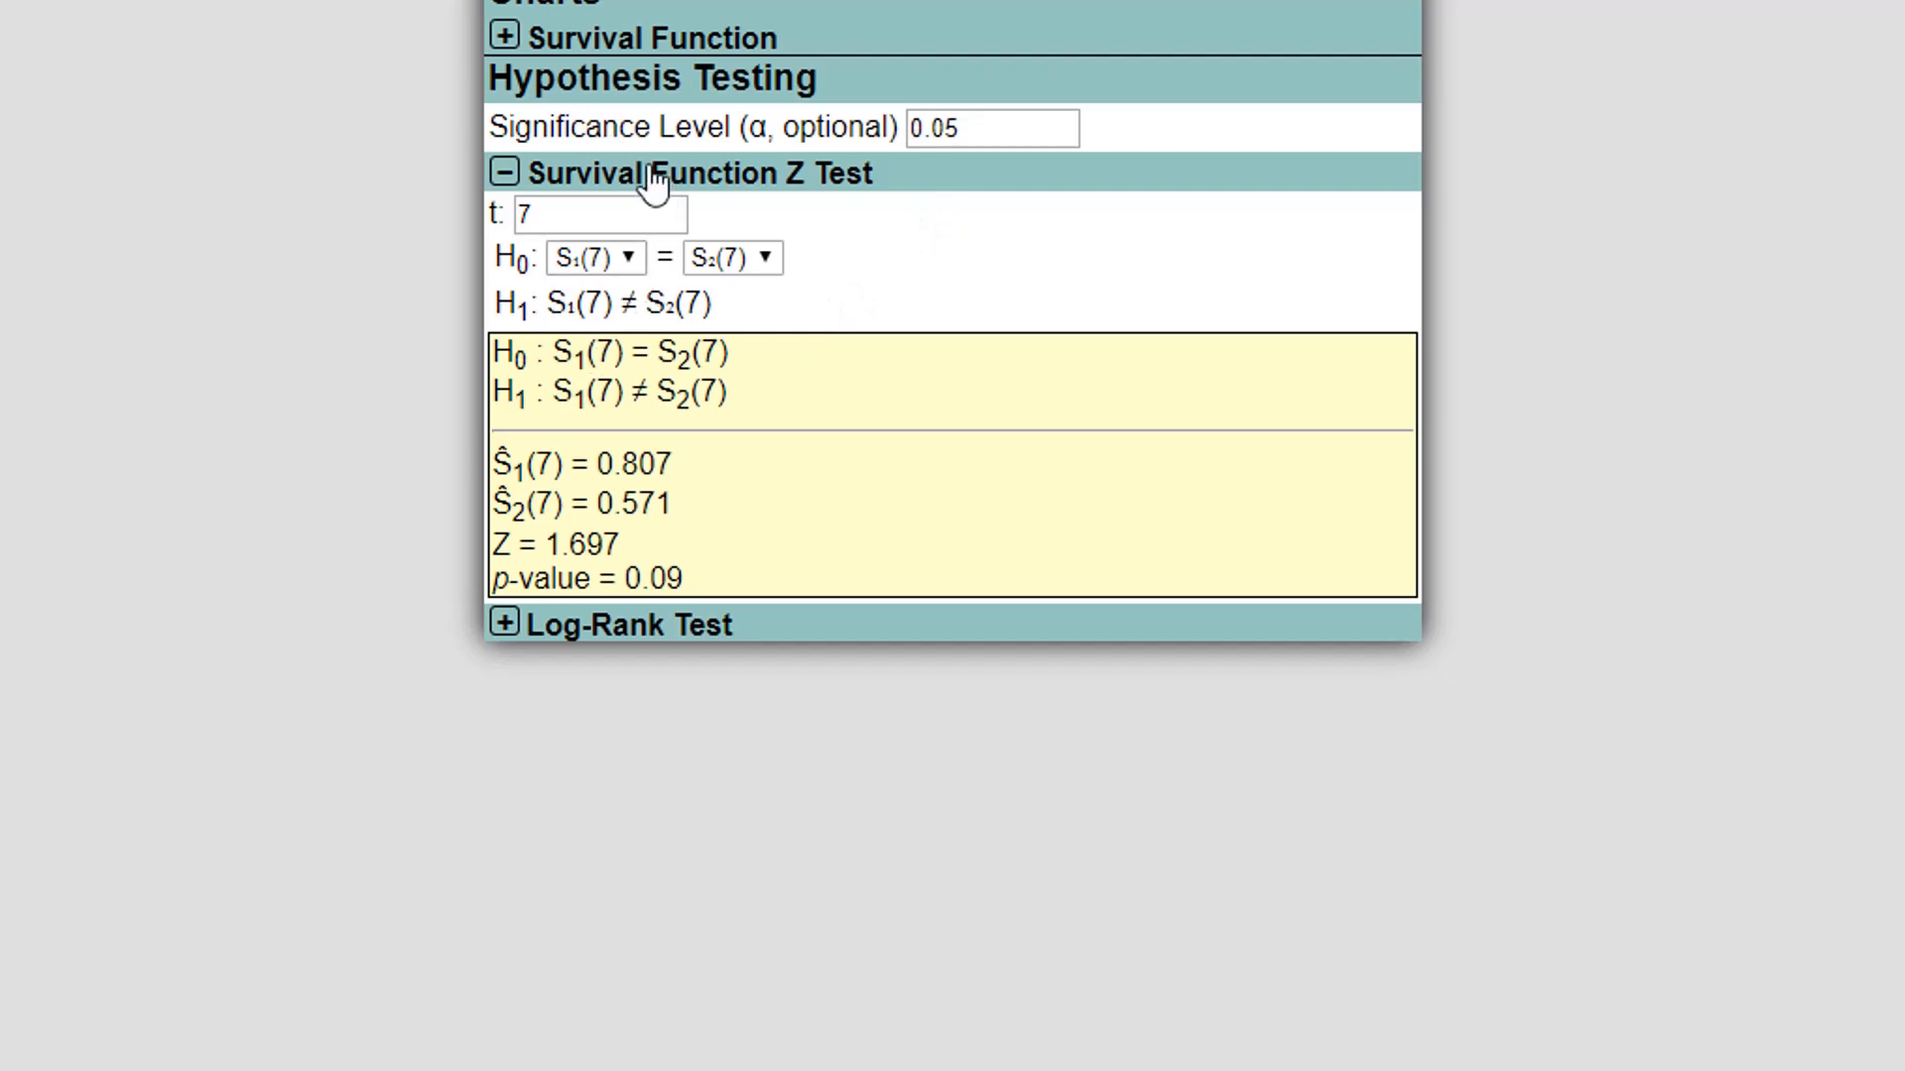
- Expand the Log-Rank Test and check the choices for the first survival function in its null hypothesis, keeping S₁(·)
{"action": "left_click", "coordinate": [578, 645]}
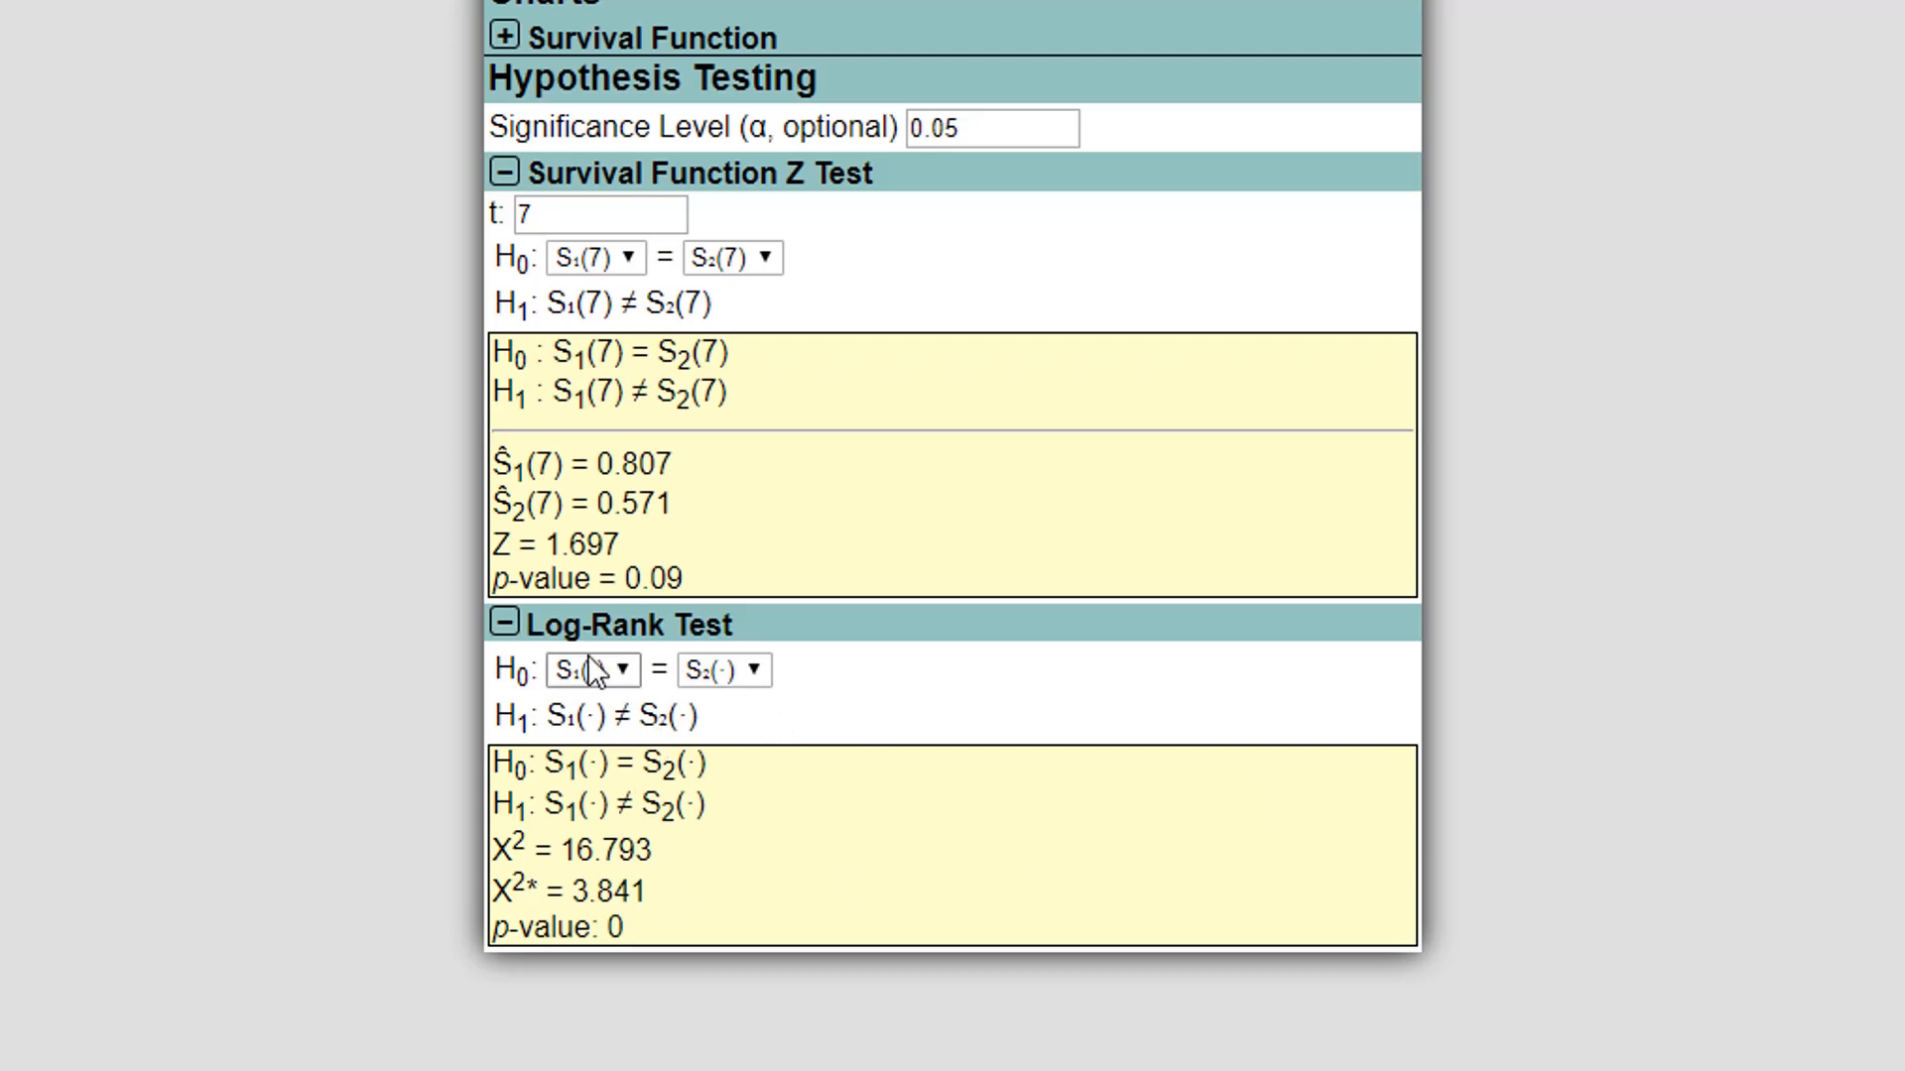
{"action": "left_click", "coordinate": [615, 676]}
{"action": "left_click", "coordinate": [615, 677]}
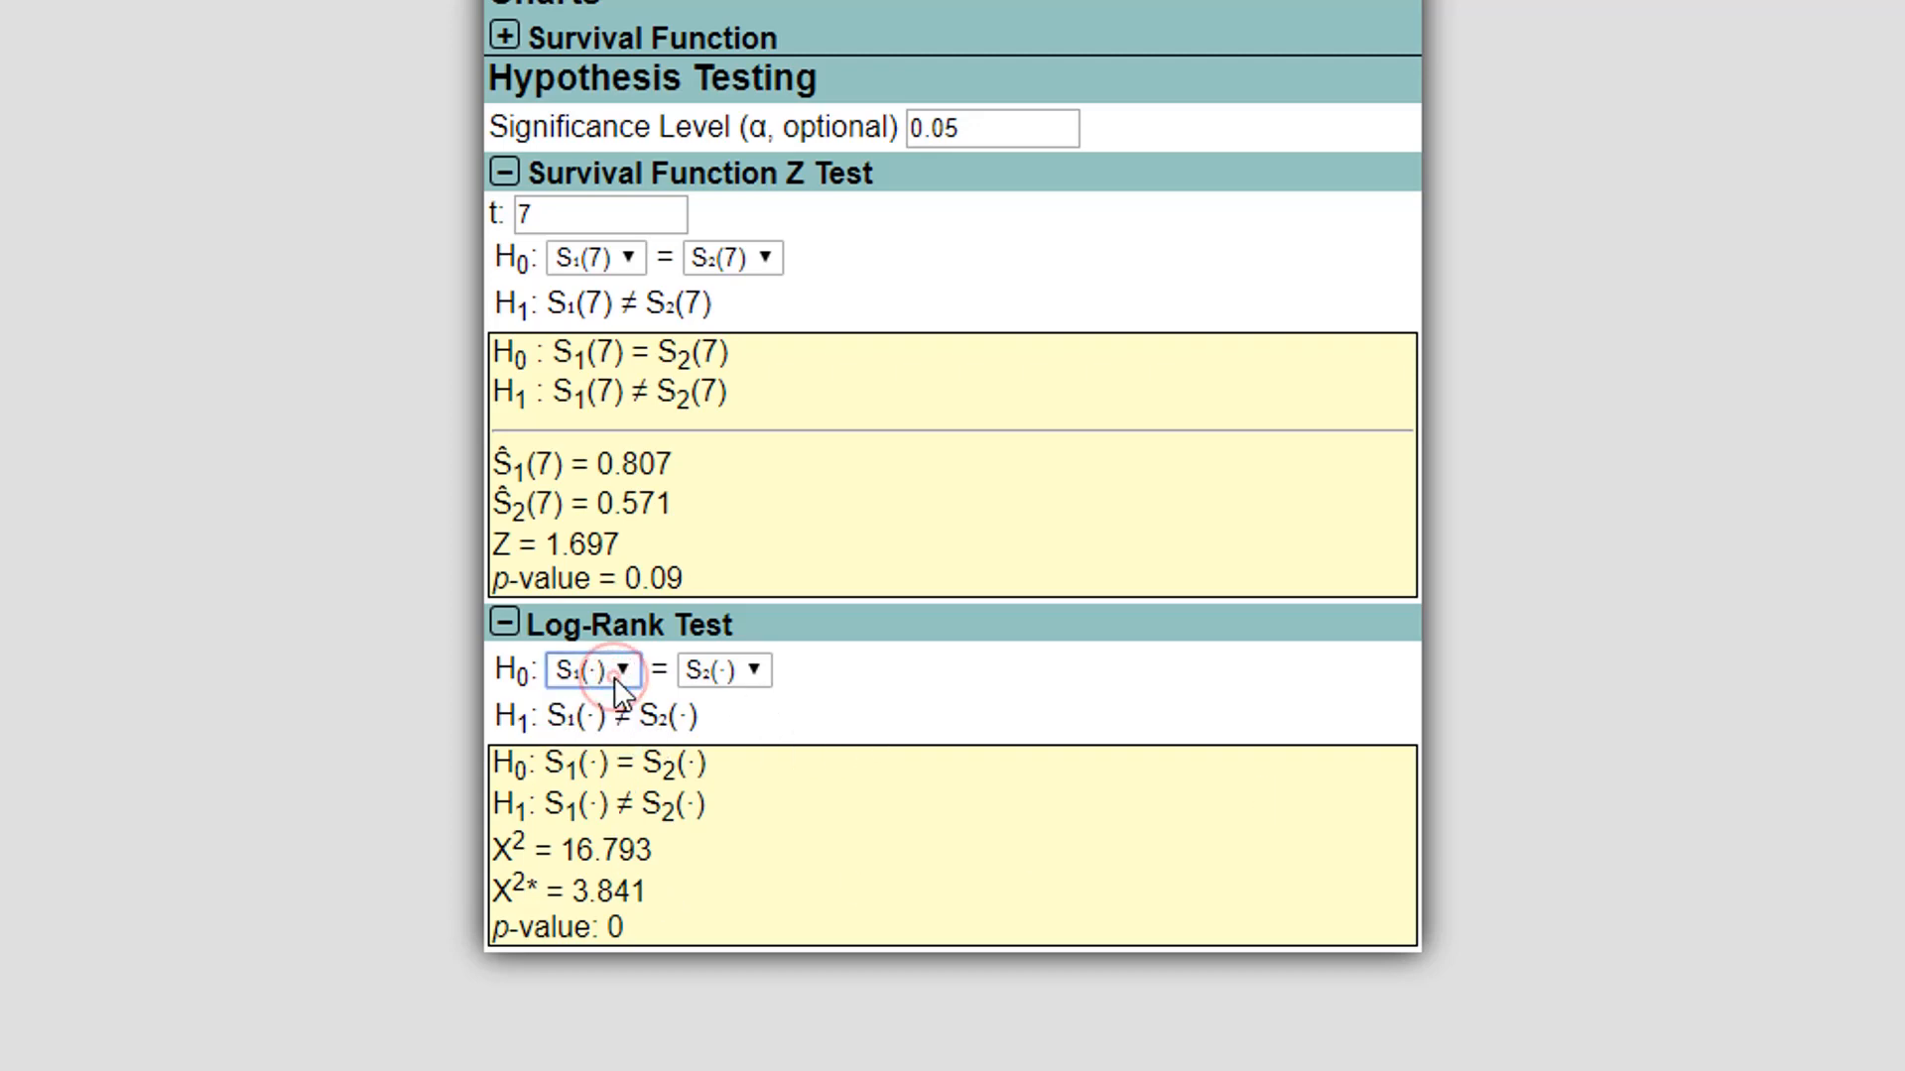